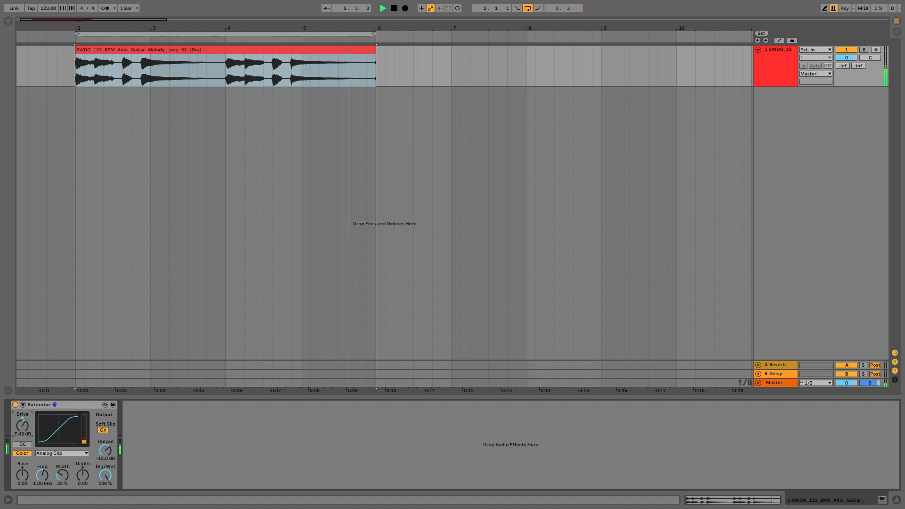
# Set the Saturator's color controls on the guitar loop to Base 4.57, Freq 283 Hz, Width 19 % and Depth 18.3.
pyautogui.moveTo(22, 475); pyautogui.dragTo(22, 448)
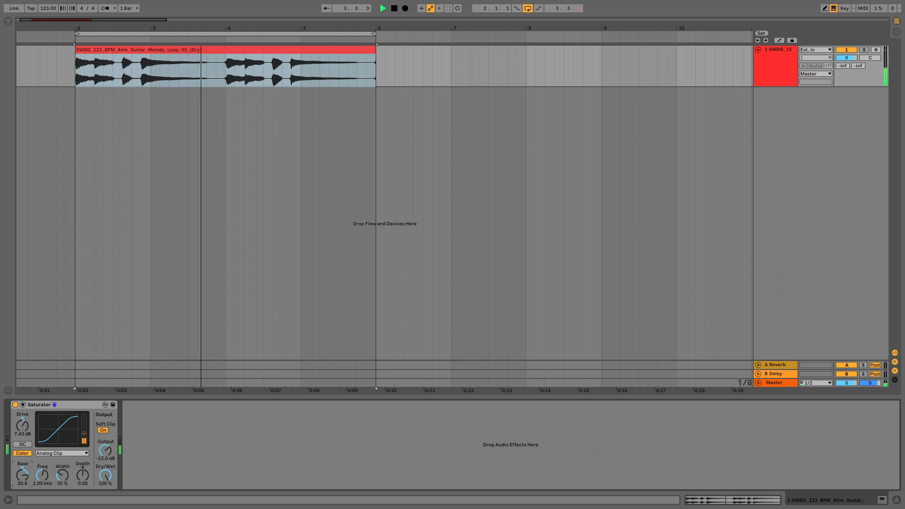
pyautogui.moveTo(83, 475); pyautogui.dragTo(43, 466)
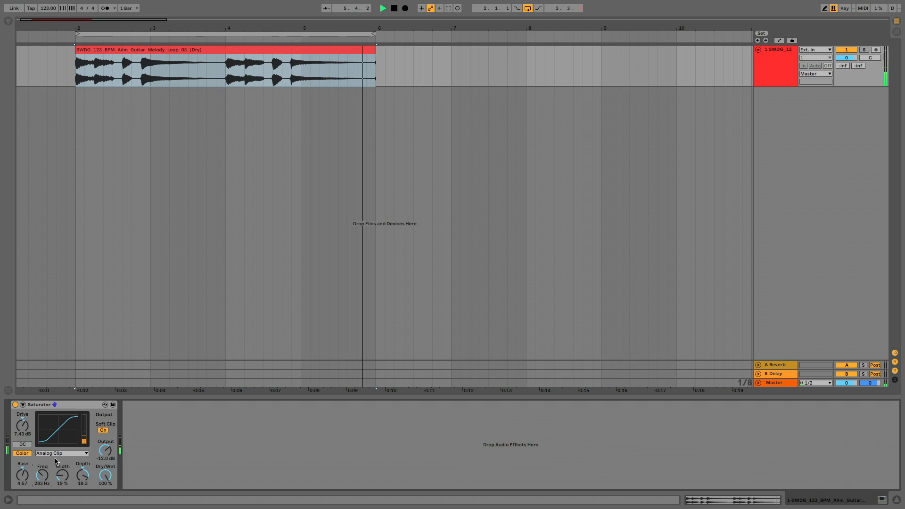
# Try the Medium Curve shape in the Saturator with the Drive set to 4.57 dB.
pyautogui.click(55, 453)
pyautogui.click(58, 475)
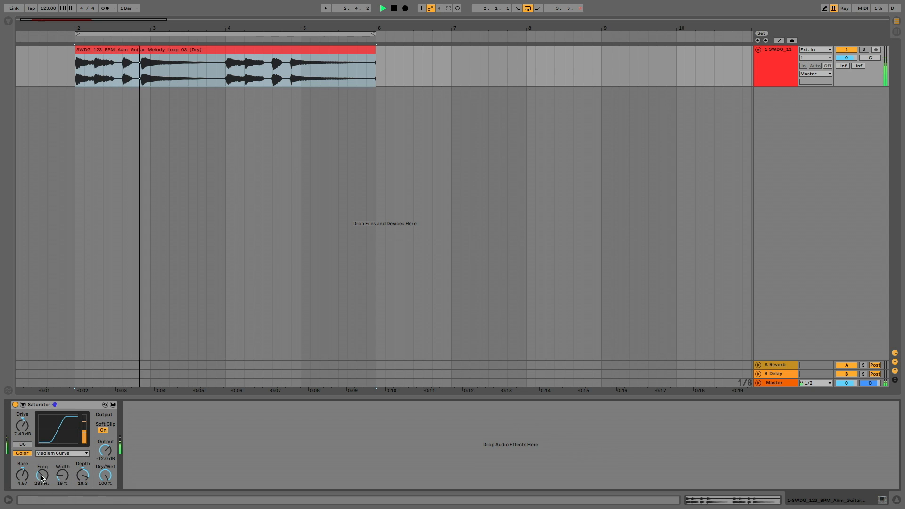
pyautogui.moveTo(22, 425); pyautogui.dragTo(22, 427)
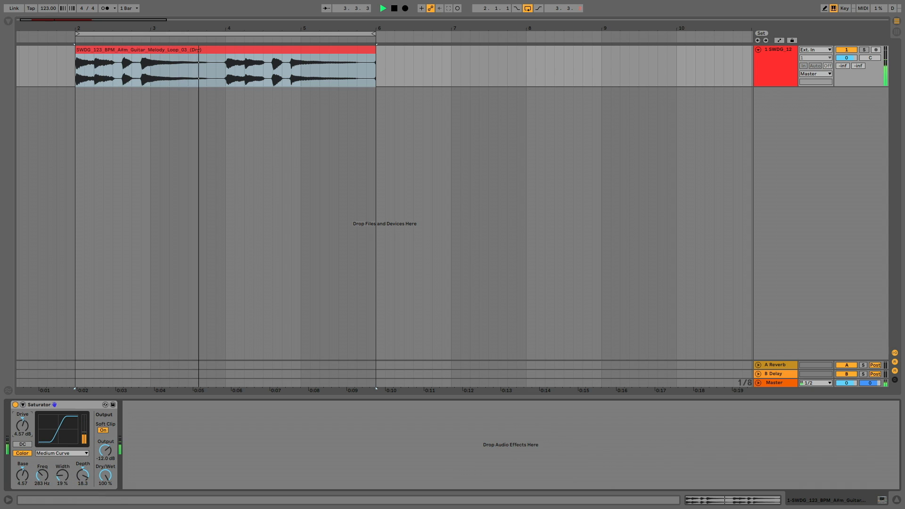
# Switch the Saturator to Sinoid Fold, set Drive to 2.29 dB and Dry/Wet to 64.3 %, and raise the color Width.
pyautogui.click(55, 453)
pyautogui.click(57, 478)
pyautogui.moveTo(22, 426); pyautogui.dragTo(22, 427)
pyautogui.moveTo(108, 478); pyautogui.dragTo(107, 500)
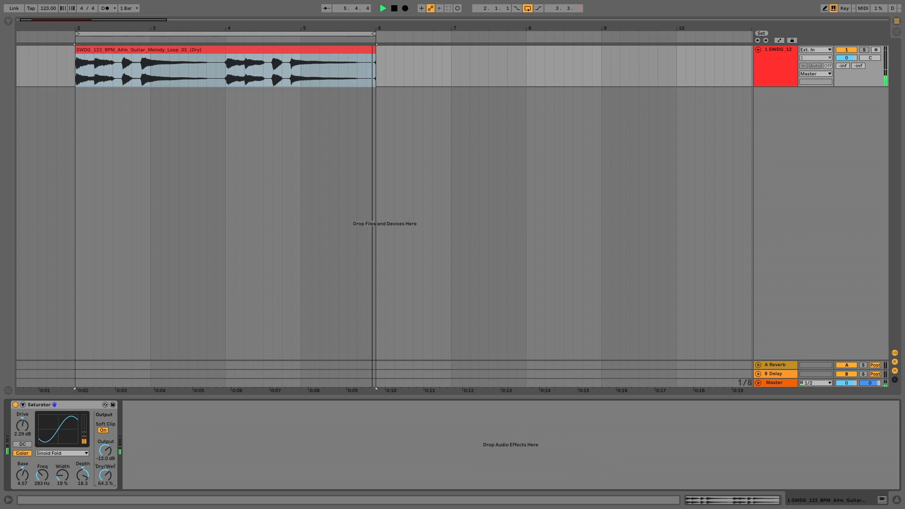
pyautogui.moveTo(62, 475); pyautogui.dragTo(62, 460)
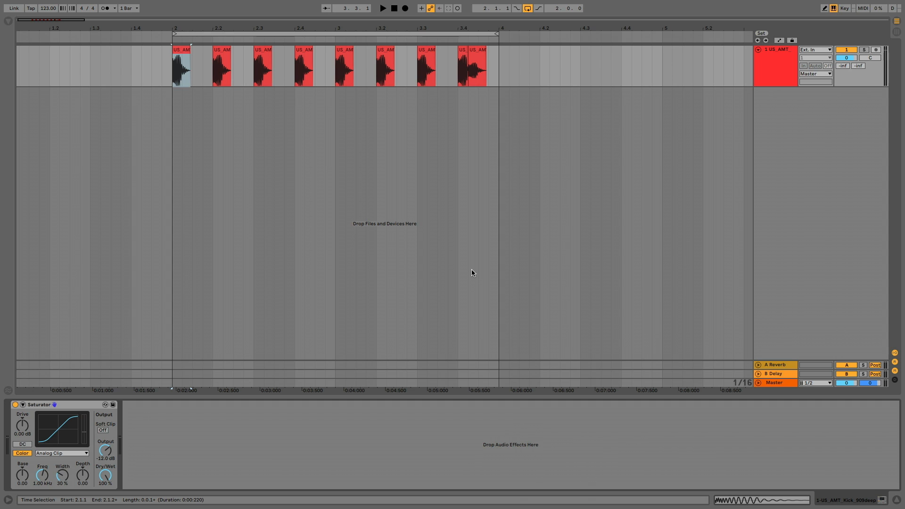
# Expand the kick track's Saturator, choose the Waveshaper curve and raise the main Drive to 16.6 dB.
pyautogui.click(23, 405)
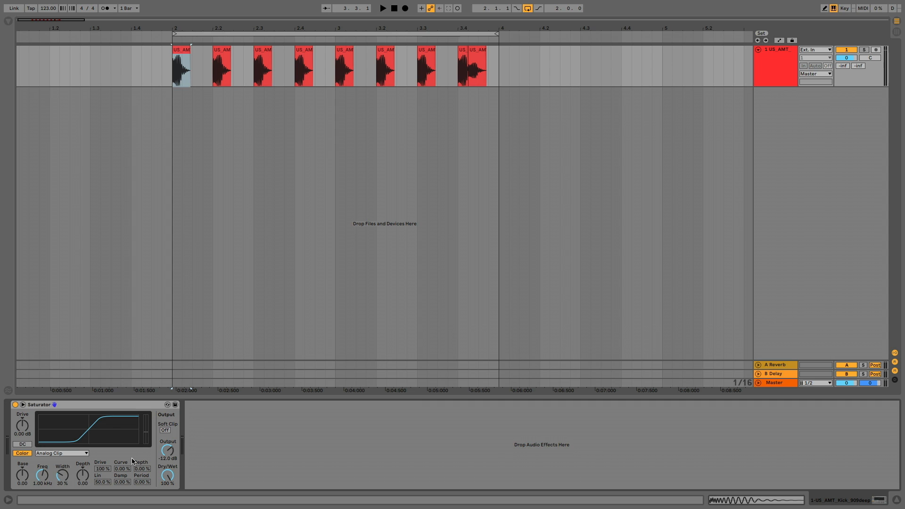
pyautogui.click(86, 454)
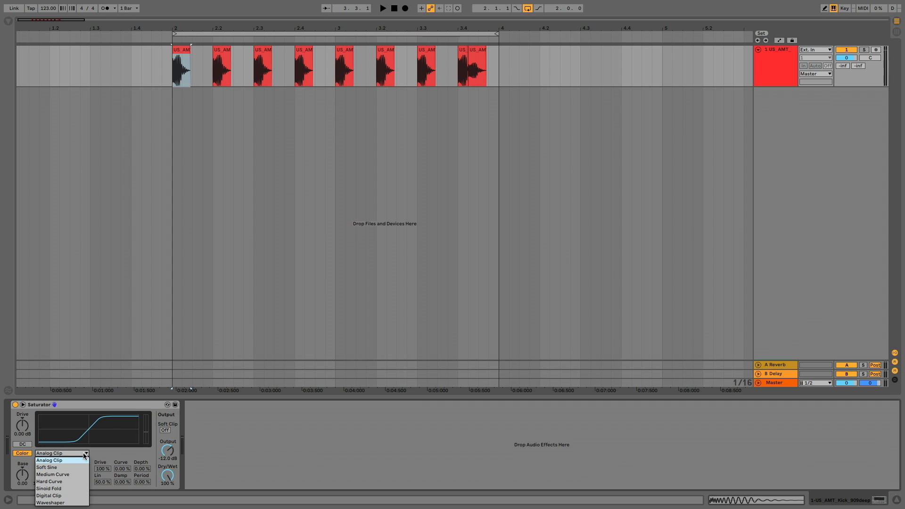
pyautogui.click(73, 502)
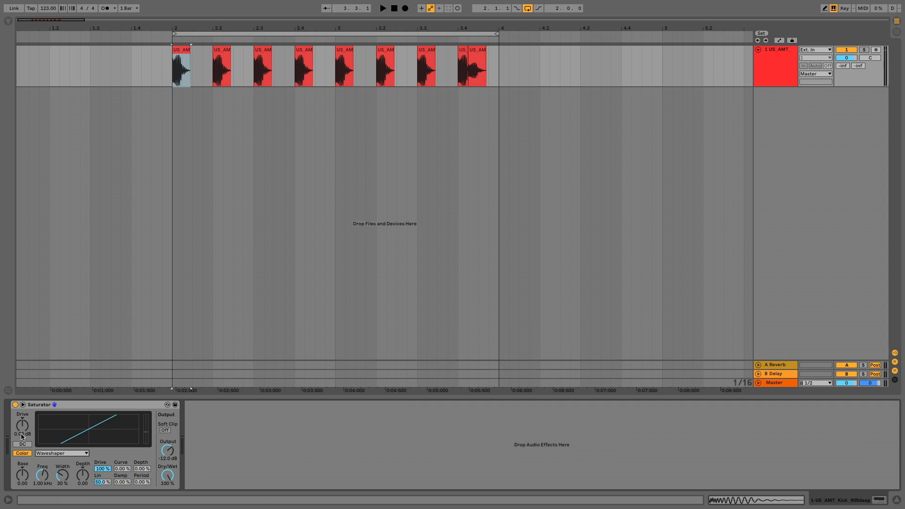
pyautogui.moveTo(22, 431); pyautogui.dragTo(22, 411)
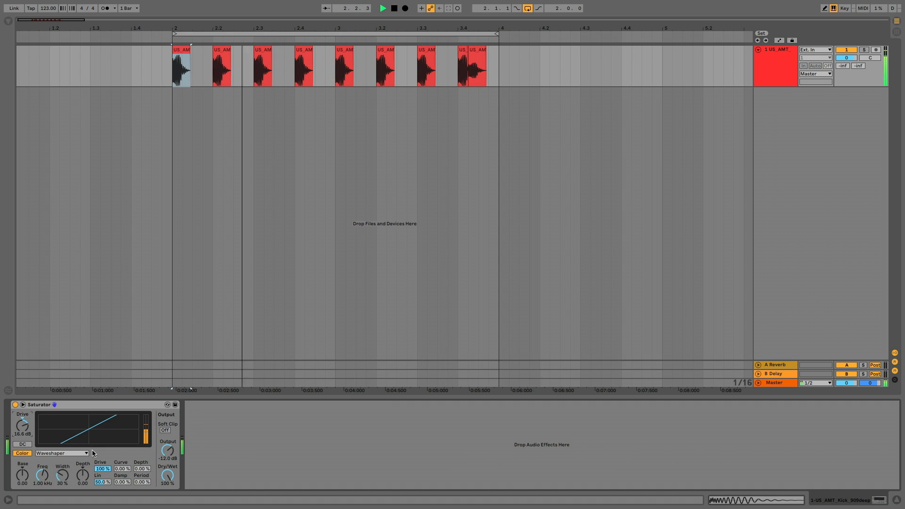
# Shape the Waveshaper with Depth 100 %, Lin 0 %, Damp 63.6 % and Period 72.7 %, and adjust its Curve and Drive amounts.
pyautogui.moveTo(122, 469)
pyautogui.mouseDown()
pyautogui.moveTo(122, 456)
pyautogui.moveTo(103, 499)
pyautogui.mouseUp()
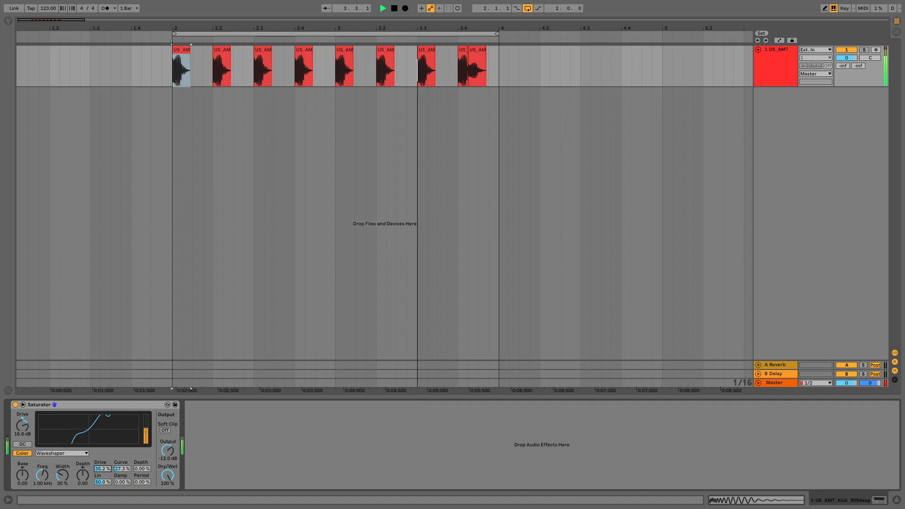
pyautogui.moveTo(142, 469); pyautogui.dragTo(142, 422)
pyautogui.moveTo(107, 481)
pyautogui.mouseDown()
pyautogui.moveTo(106, 459)
pyautogui.moveTo(106, 506)
pyautogui.moveTo(122, 443)
pyautogui.mouseUp()
pyautogui.moveTo(142, 482); pyautogui.dragTo(142, 435)
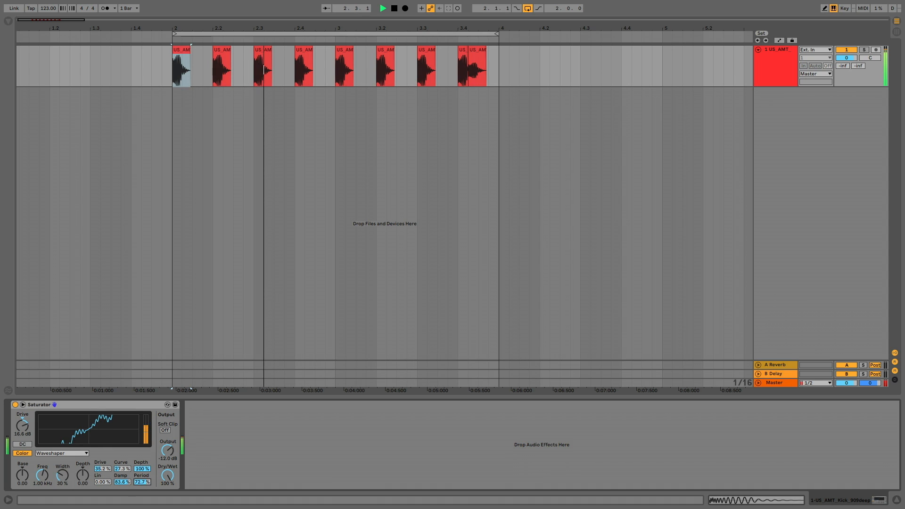
pyautogui.moveTo(124, 469); pyautogui.dragTo(124, 435)
pyautogui.moveTo(102, 469)
pyautogui.mouseDown()
pyautogui.moveTo(102, 438)
pyautogui.moveTo(103, 476)
pyautogui.mouseUp()
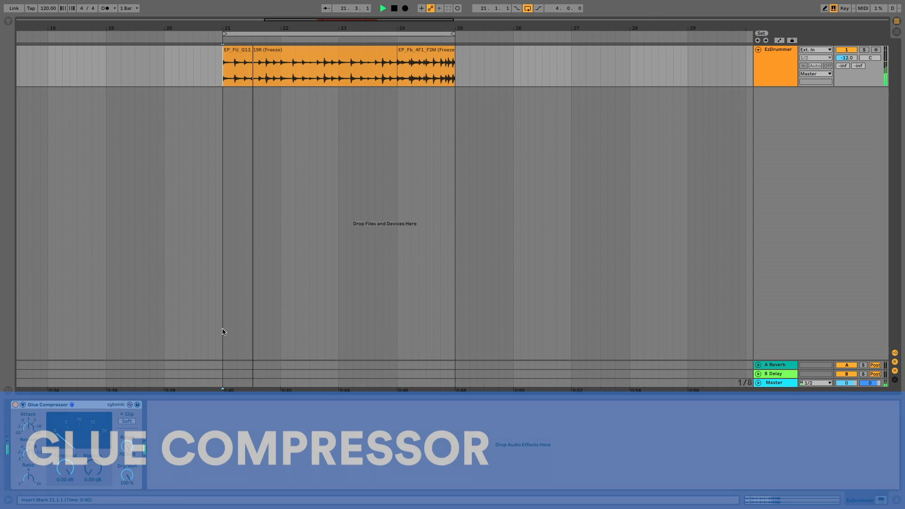
# Set the Glue Compressor's Threshold to -22.9 dB, Makeup to 15.2 dB and Dry/Wet to 64 %, and adjust its Attack and Release.
pyautogui.moveTo(65, 467); pyautogui.dragTo(66, 505)
pyautogui.moveTo(85, 470); pyautogui.dragTo(127, 492)
pyautogui.moveTo(29, 428); pyautogui.dragTo(29, 406)
pyautogui.moveTo(29, 453); pyautogui.dragTo(28, 499)
pyautogui.moveTo(29, 427); pyautogui.dragTo(29, 455)
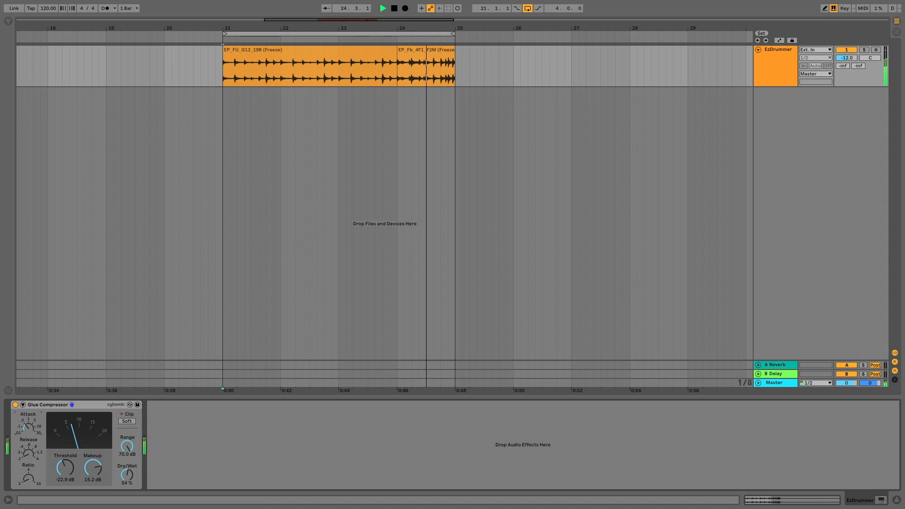
# Enable soft clipping on the Glue Compressor and set Threshold to -36.2 dB, Range to 25.5 dB, Dry/Wet to 93 % and Makeup to 20 dB.
pyautogui.click(126, 421)
pyautogui.moveTo(127, 445)
pyautogui.mouseDown()
pyautogui.moveTo(128, 471)
pyautogui.moveTo(127, 447)
pyautogui.mouseUp()
pyautogui.moveTo(65, 468); pyautogui.dragTo(65, 490)
pyautogui.moveTo(127, 445); pyautogui.dragTo(127, 459)
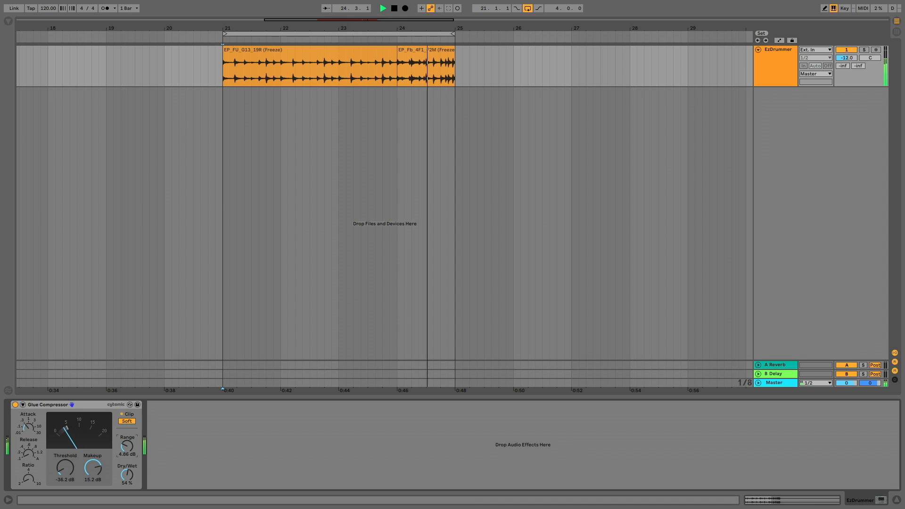
pyautogui.moveTo(127, 474); pyautogui.dragTo(127, 409)
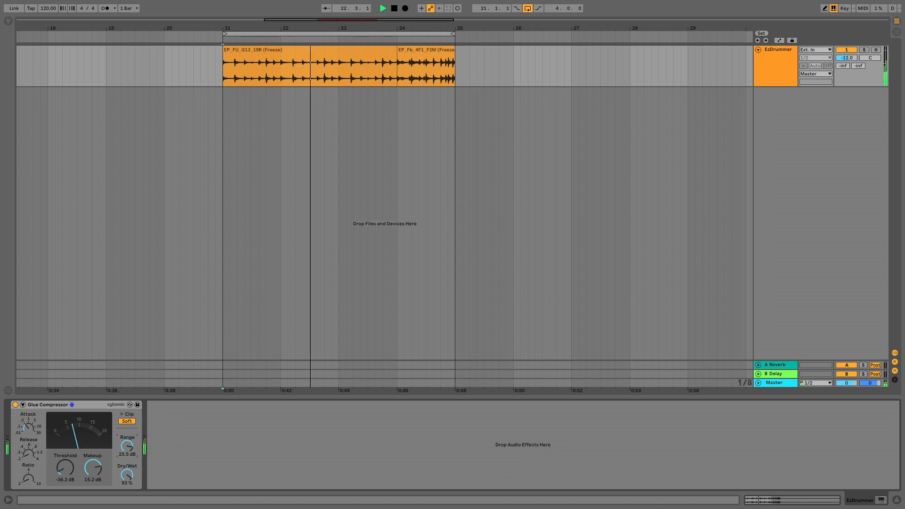
pyautogui.moveTo(93, 467); pyautogui.dragTo(93, 450)
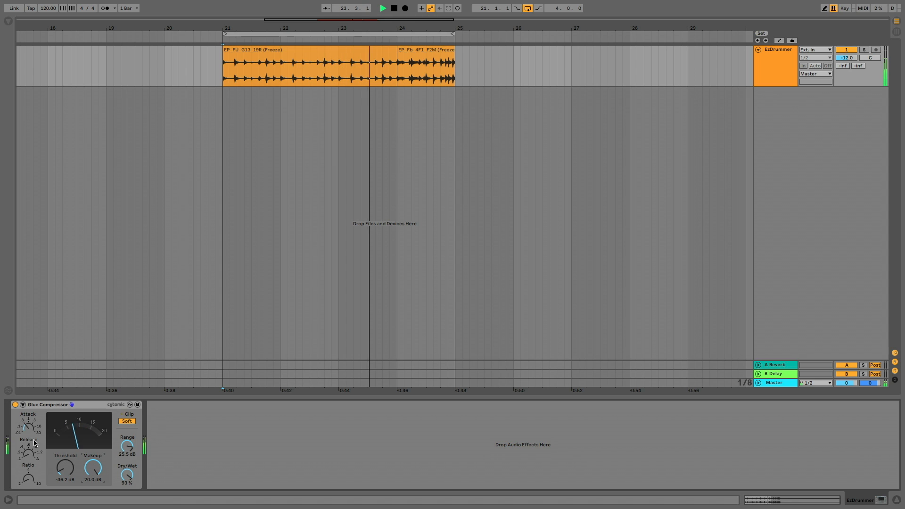
# Adjust the Glue Compressor's Attack and Release times, raise its Ratio and fine-tune the Dry/Wet mix.
pyautogui.moveTo(28, 427)
pyautogui.mouseDown()
pyautogui.moveTo(29, 443)
pyautogui.moveTo(28, 419)
pyautogui.mouseUp()
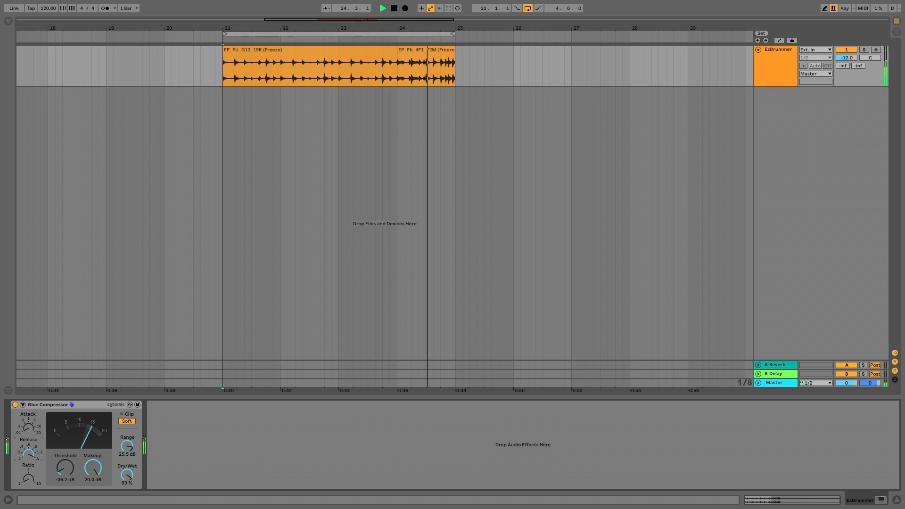
pyautogui.moveTo(28, 479); pyautogui.dragTo(28, 453)
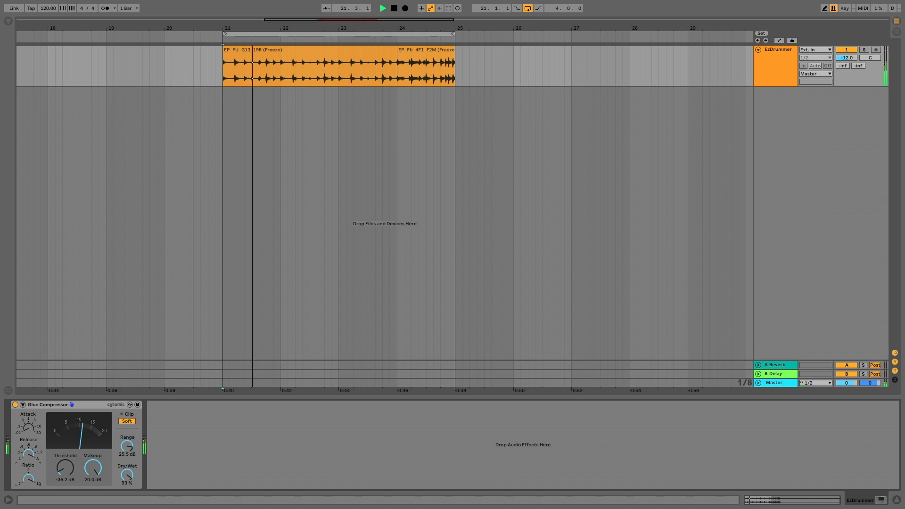
pyautogui.moveTo(127, 475)
pyautogui.mouseDown()
pyautogui.moveTo(126, 501)
pyautogui.moveTo(126, 466)
pyautogui.mouseUp()
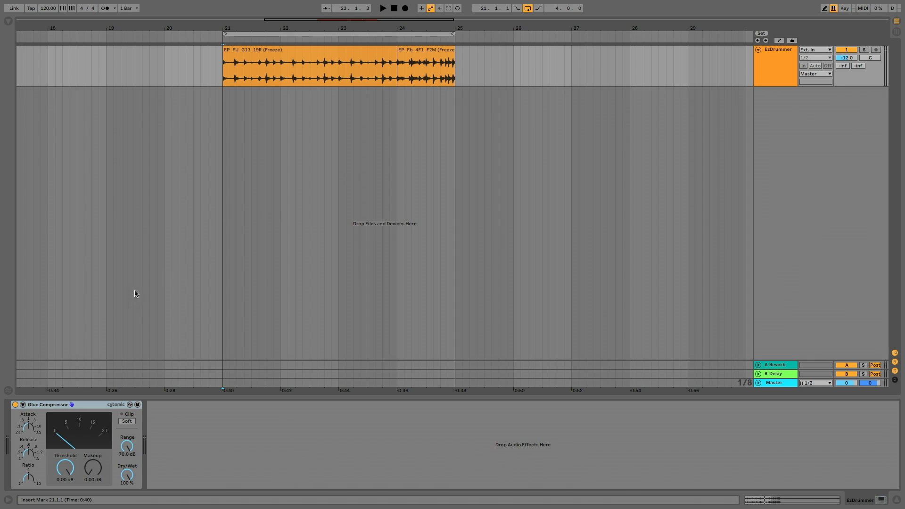
# Reveal the Glue Compressor's sidechain section and enable its EQ with a low-pass filter at 80.5 Hz and a Q of 7.61.
pyautogui.click(22, 405)
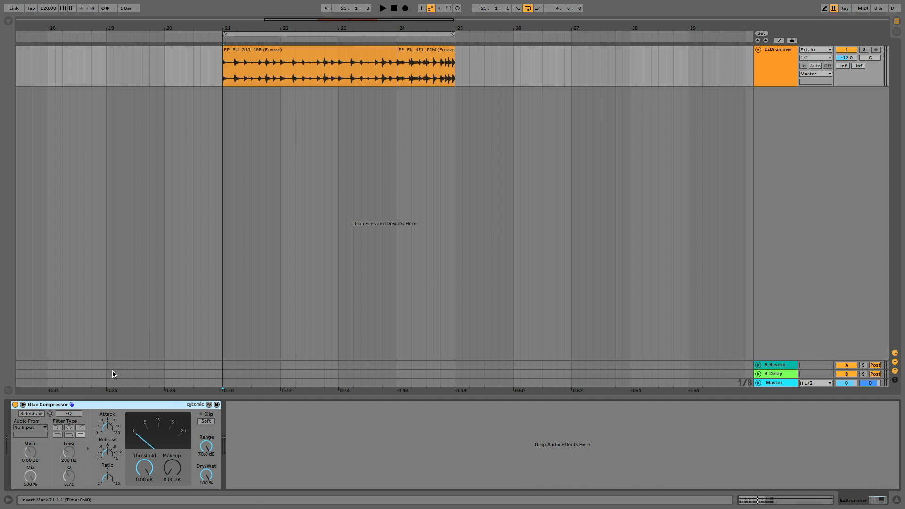
pyautogui.click(76, 414)
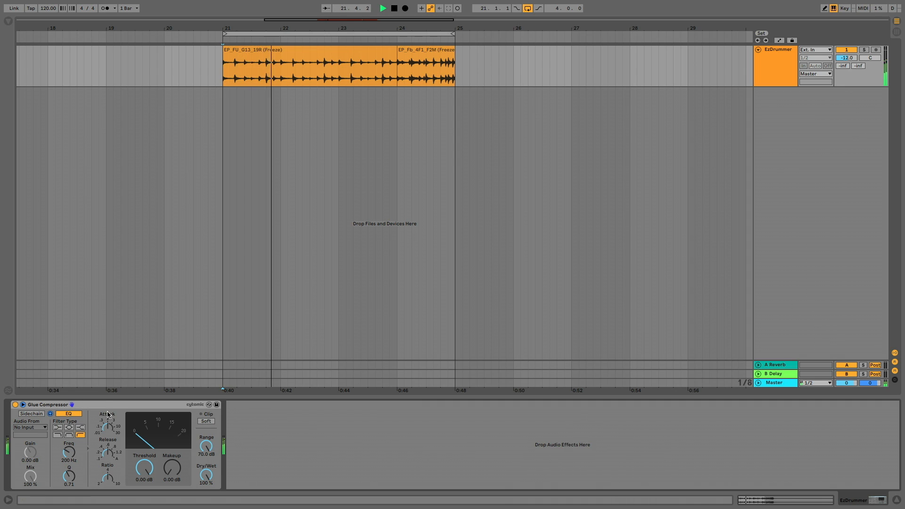
pyautogui.click(58, 435)
pyautogui.moveTo(69, 452)
pyautogui.mouseDown()
pyautogui.moveTo(69, 460)
pyautogui.moveTo(69, 430)
pyautogui.moveTo(69, 457)
pyautogui.mouseUp()
pyautogui.click(68, 453)
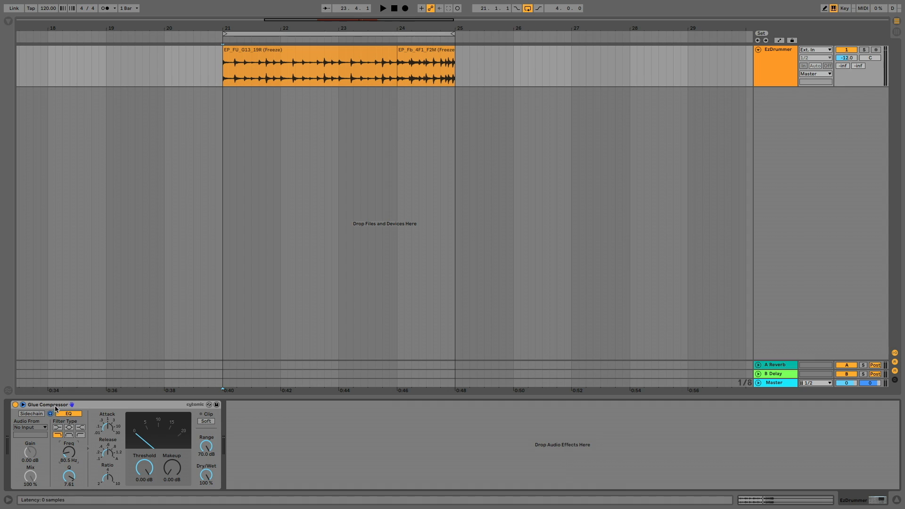
# Play the drum loop while setting the Glue Compressor's Threshold to -38.1 dB and Makeup to 14 dB, and stop playback.
pyautogui.press('space')
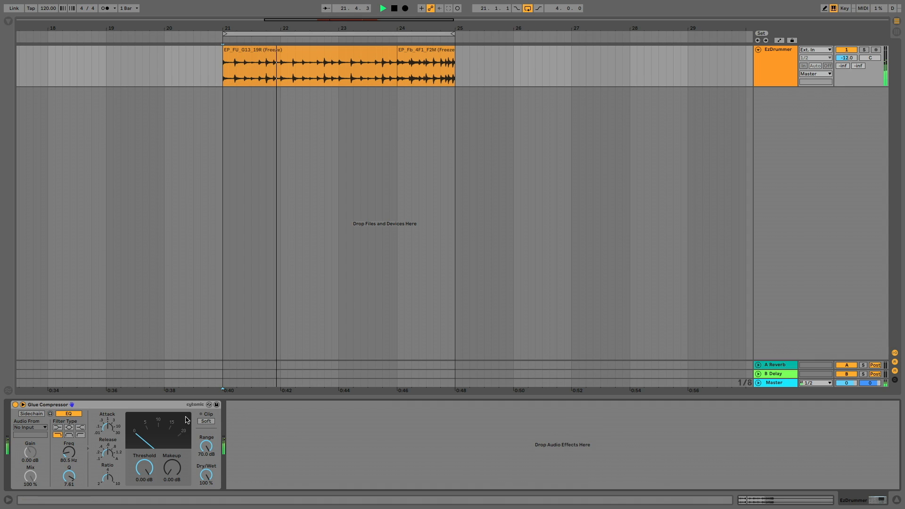
pyautogui.moveTo(145, 468); pyautogui.dragTo(145, 508)
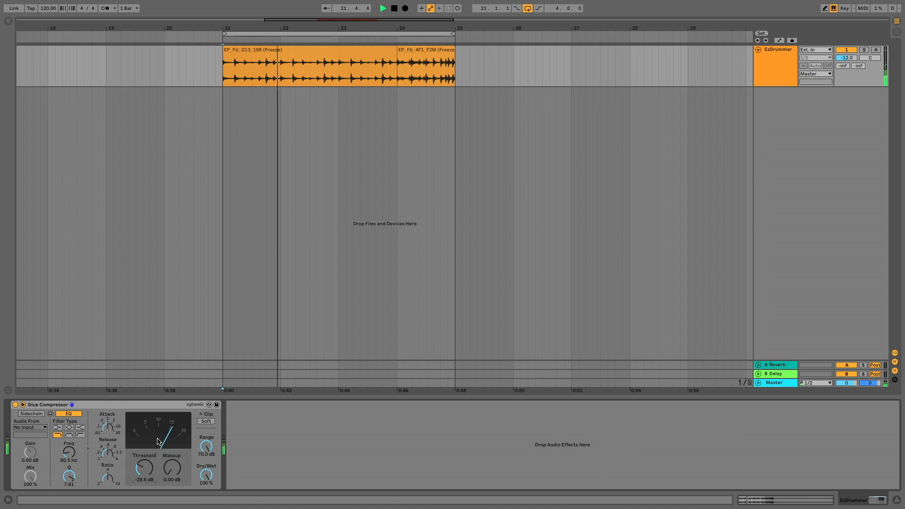
pyautogui.moveTo(163, 471); pyautogui.dragTo(144, 480)
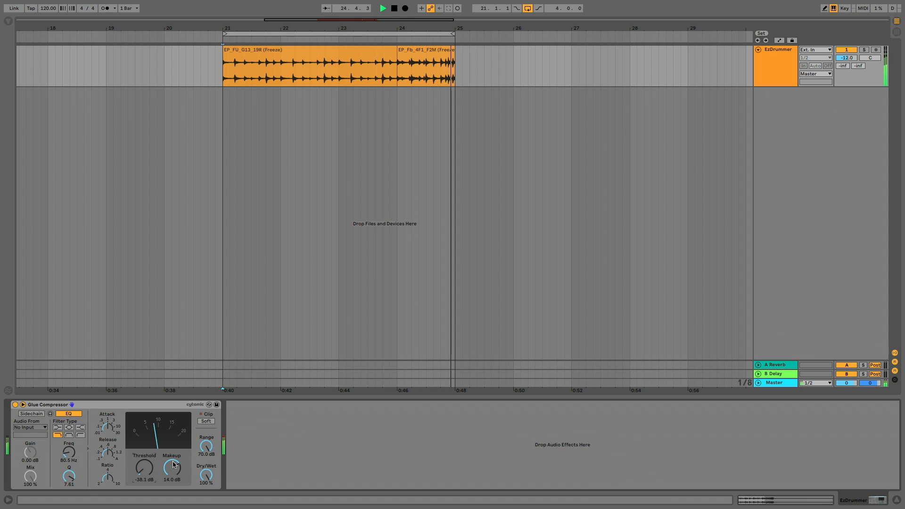
pyautogui.press('space')
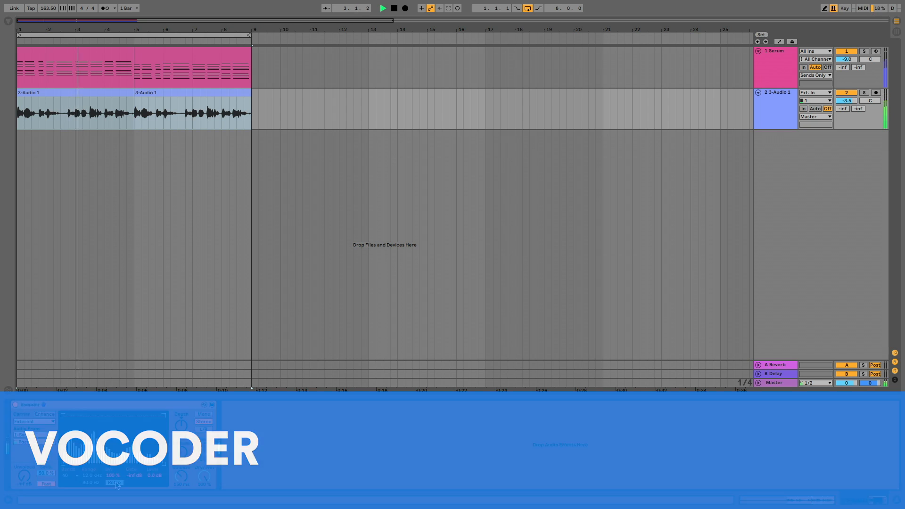
# Set the Vocoder's bandwidth to 124 % and its number of bands to 20.
pyautogui.moveTo(111, 476); pyautogui.dragTo(112, 459)
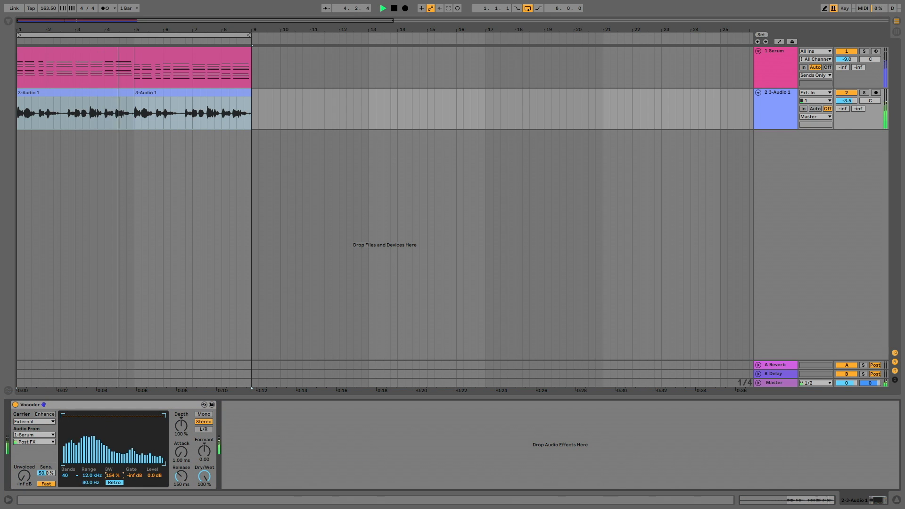
pyautogui.moveTo(113, 475); pyautogui.dragTo(113, 496)
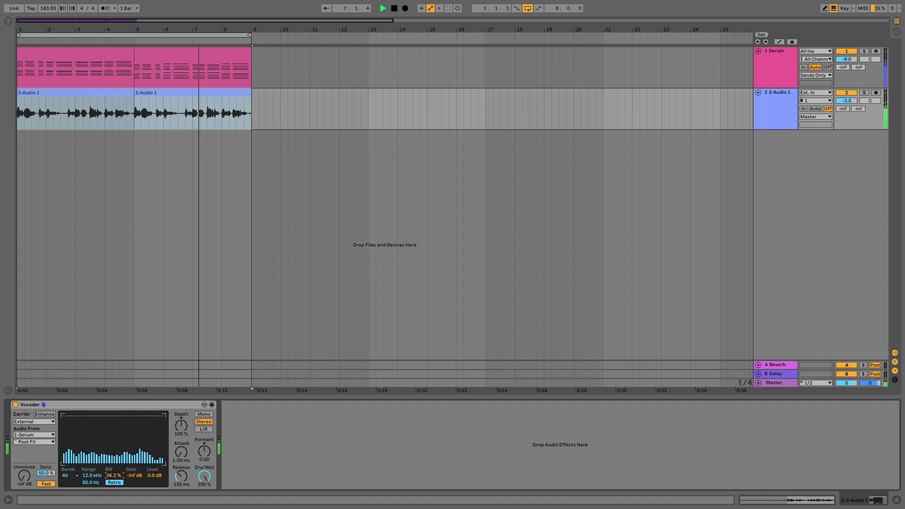
pyautogui.moveTo(113, 475); pyautogui.dragTo(113, 473)
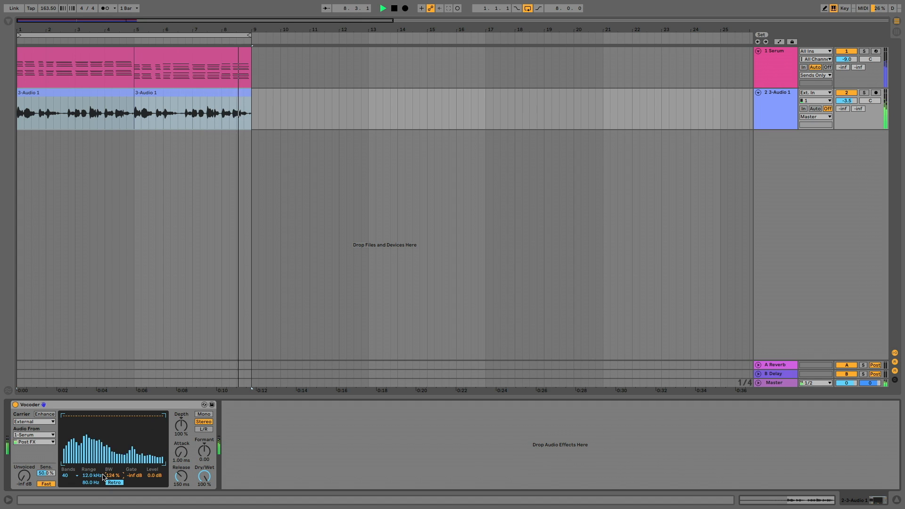
pyautogui.click(70, 475)
pyautogui.click(67, 433)
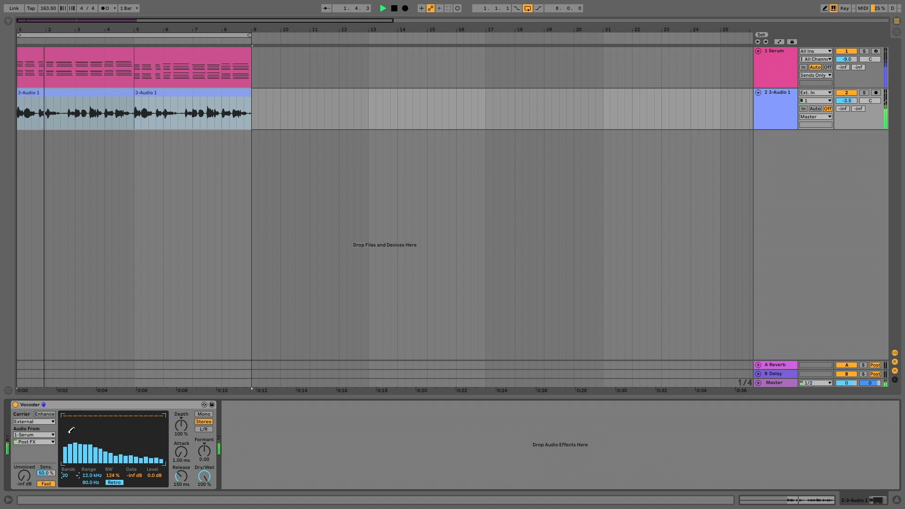
# Set the Vocoder's Formant to 0.80, Depth to 88 %, Attack to 1 ms, Unvoiced to -11 dB and Sensitivity to 89.1 %.
pyautogui.moveTo(204, 451); pyautogui.dragTo(181, 448)
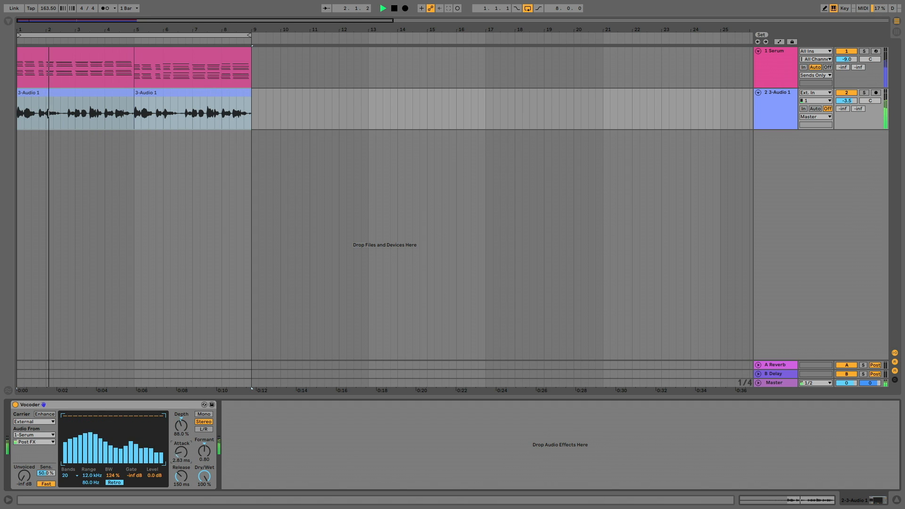
pyautogui.moveTo(181, 451); pyautogui.dragTo(180, 490)
pyautogui.moveTo(31, 477)
pyautogui.mouseDown()
pyautogui.moveTo(30, 468)
pyautogui.moveTo(29, 478)
pyautogui.moveTo(46, 468)
pyautogui.mouseUp()
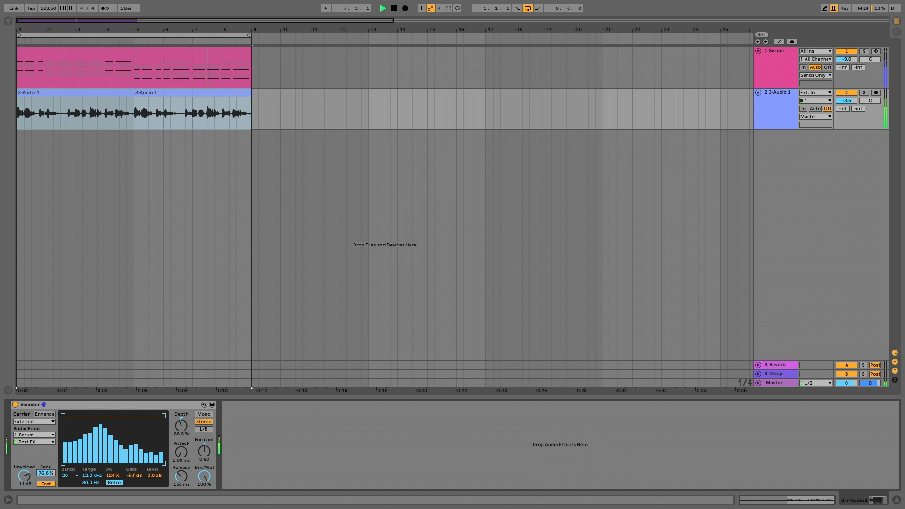
# Set the Vocoder's number of bands to 8, raise it to 40, and lower the Formant.
pyautogui.click(66, 475)
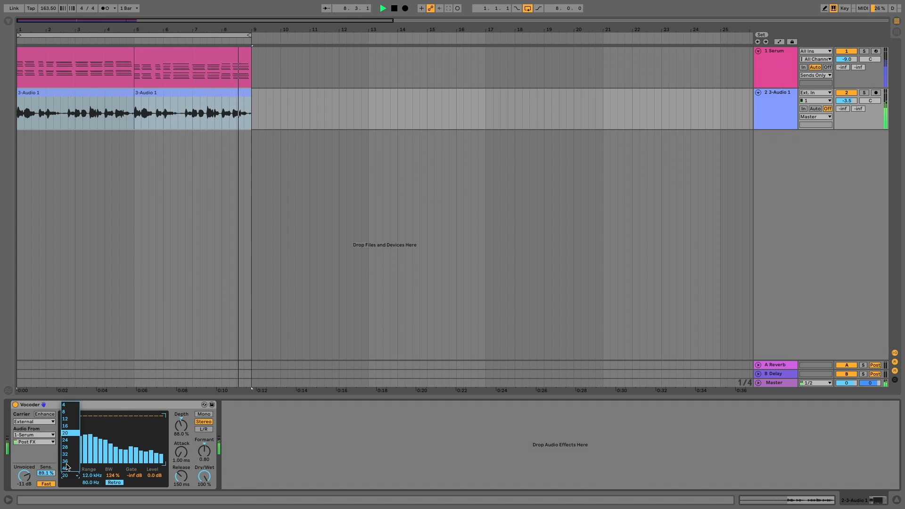
pyautogui.click(69, 413)
pyautogui.click(69, 474)
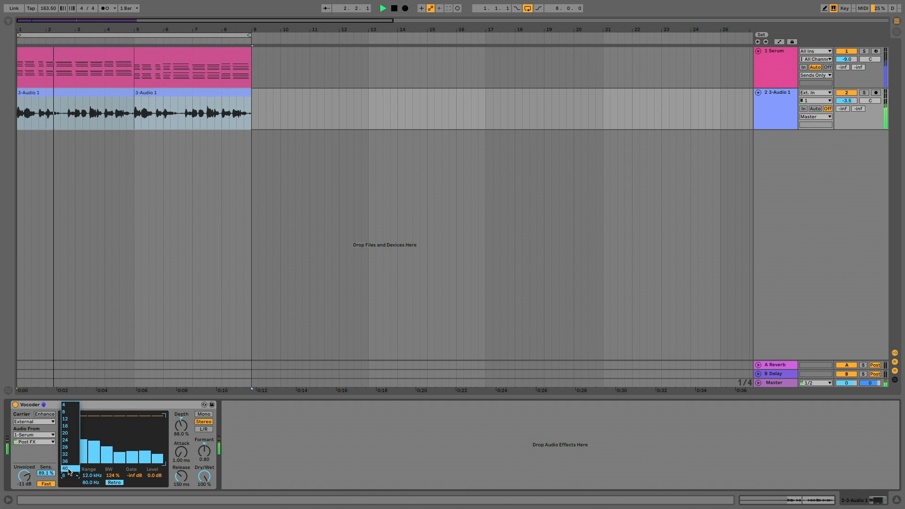
pyautogui.click(69, 468)
pyautogui.moveTo(204, 451); pyautogui.dragTo(203, 476)
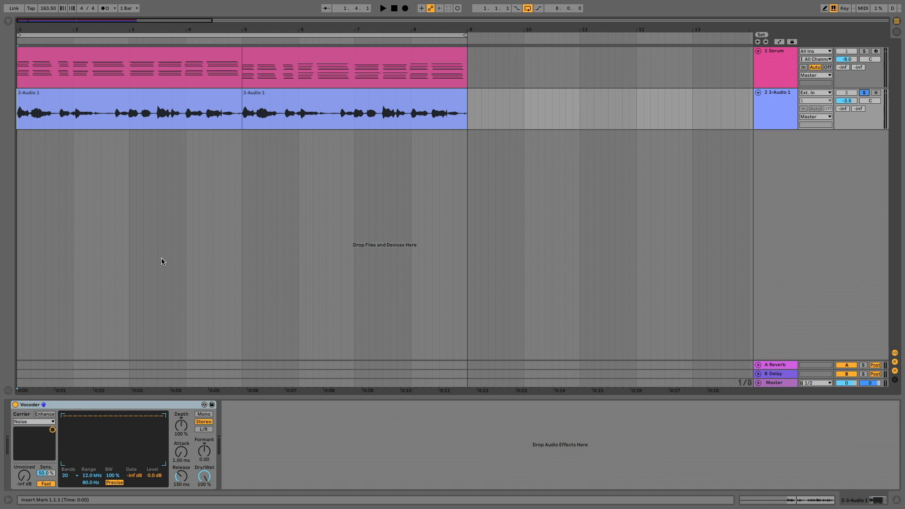
# Audition the vocal track and the Serum track, each in solo.
pyautogui.press('space')
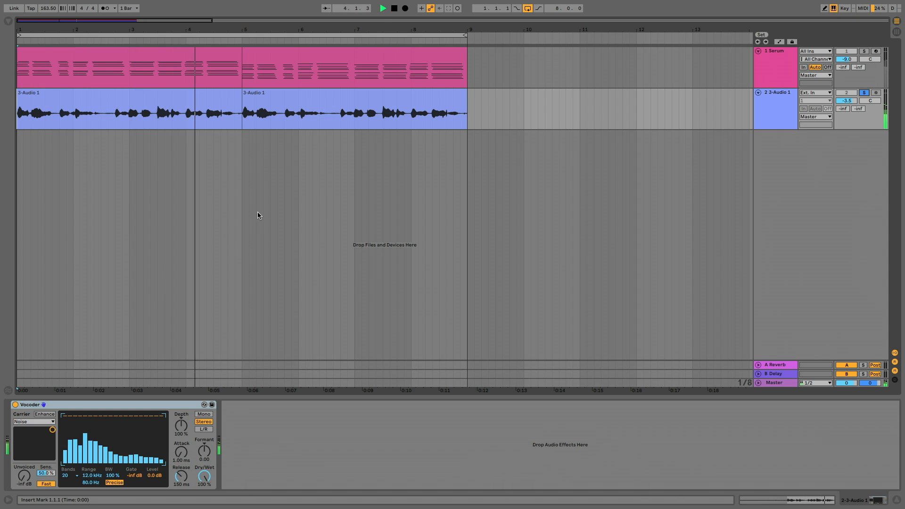
pyautogui.press('space')
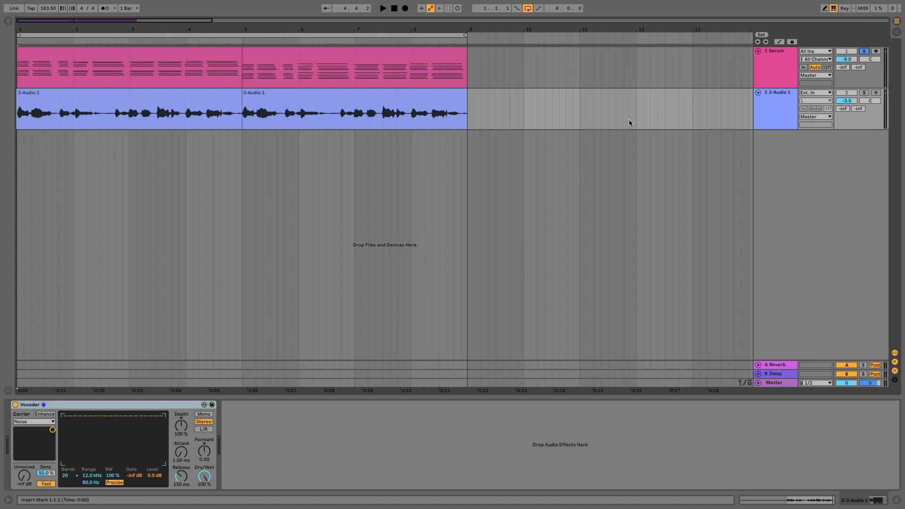
pyautogui.press('space')
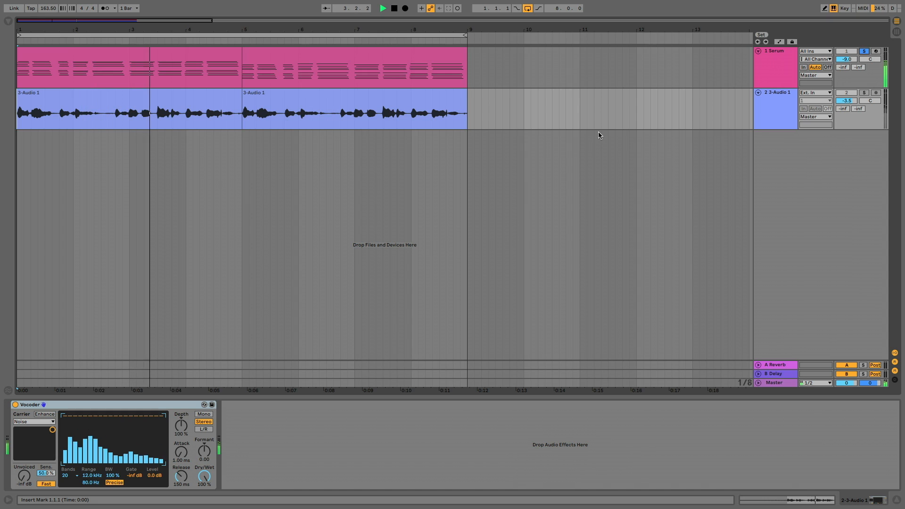
pyautogui.press('space')
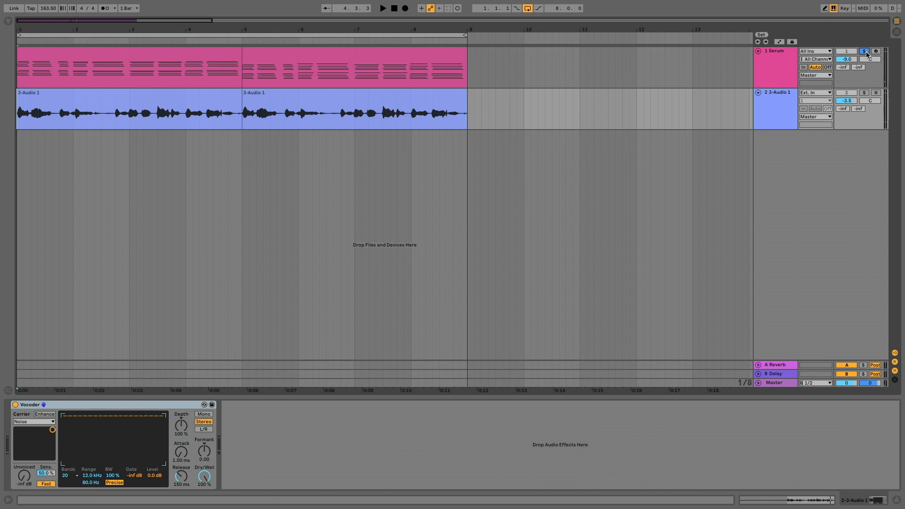
# Route the Serum track's output to Sends Only and select the vocal track.
pyautogui.click(817, 76)
pyautogui.click(814, 115)
pyautogui.click(781, 97)
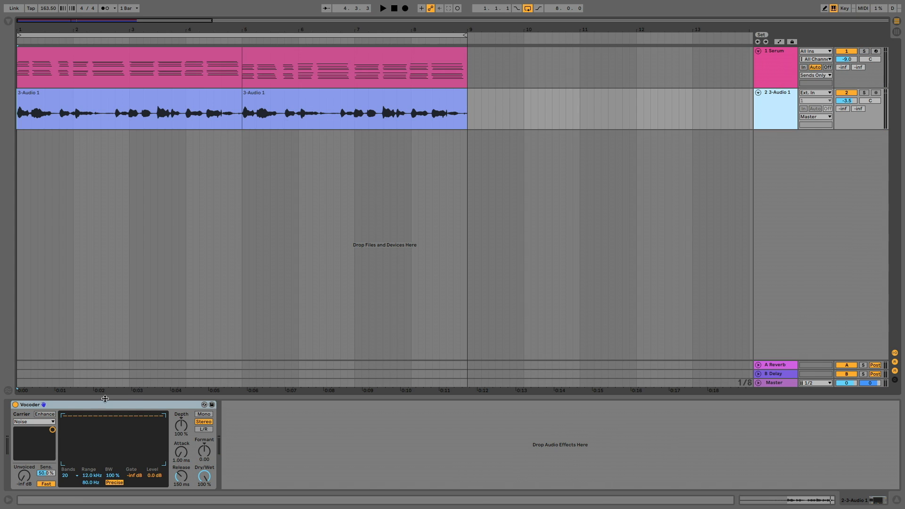
# Set the Vocoder's carrier to External with 1-Serum as its audio source.
pyautogui.click(30, 422)
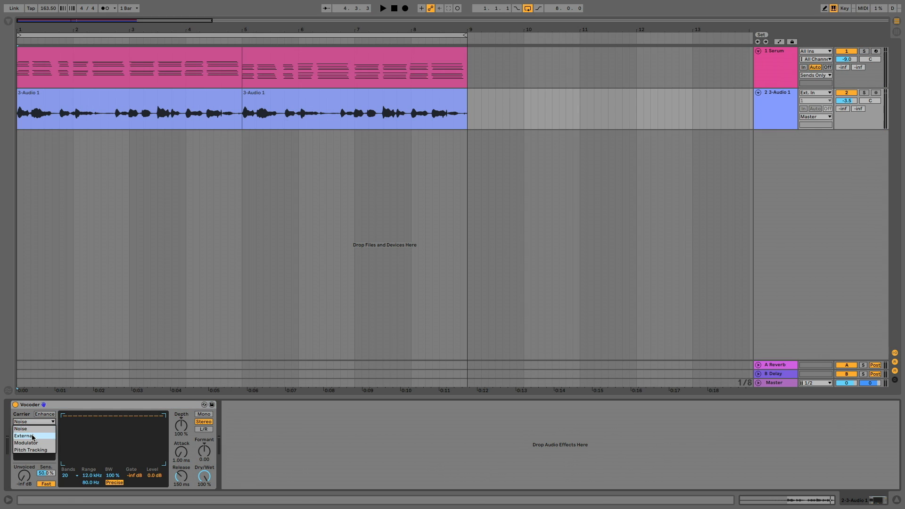
pyautogui.click(33, 436)
pyautogui.click(32, 436)
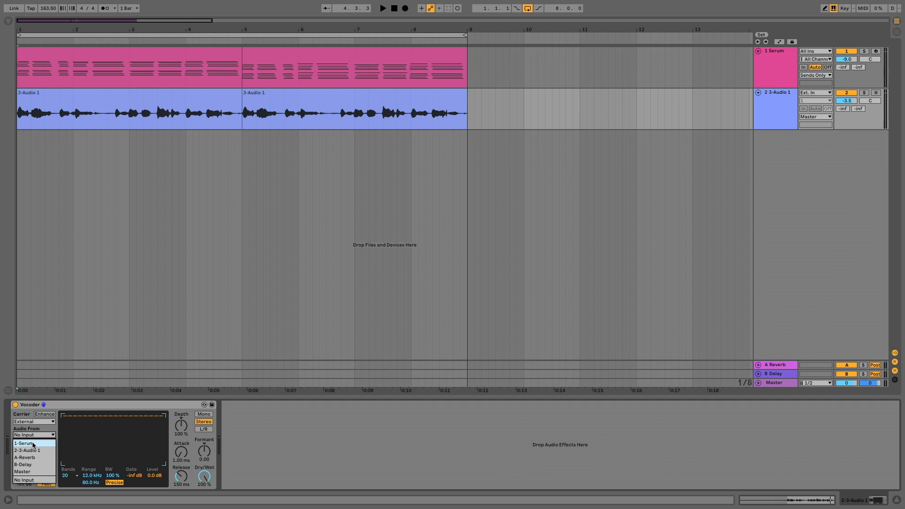
pyautogui.click(33, 443)
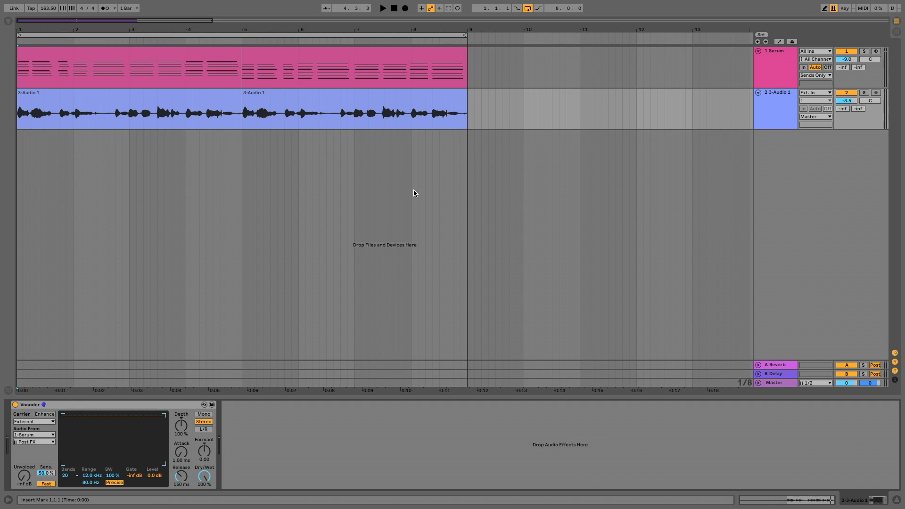
# Play the vocoded vocal, set the Vocoder to 40 bands, and play it again for comparison.
pyautogui.press('space')
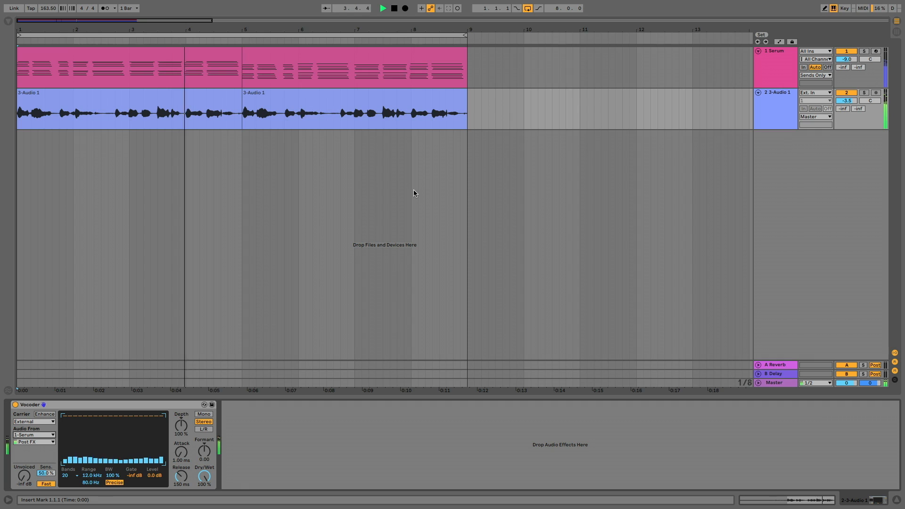
pyautogui.press('space')
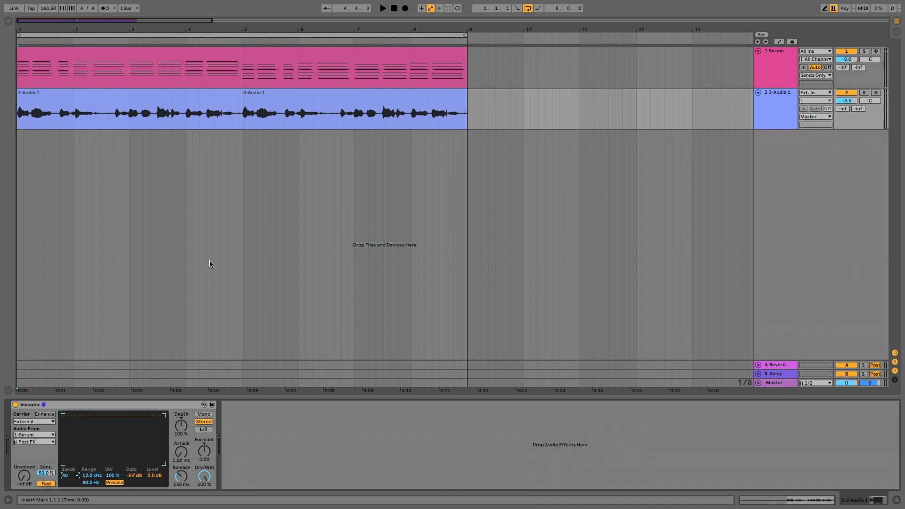
pyautogui.press('space')
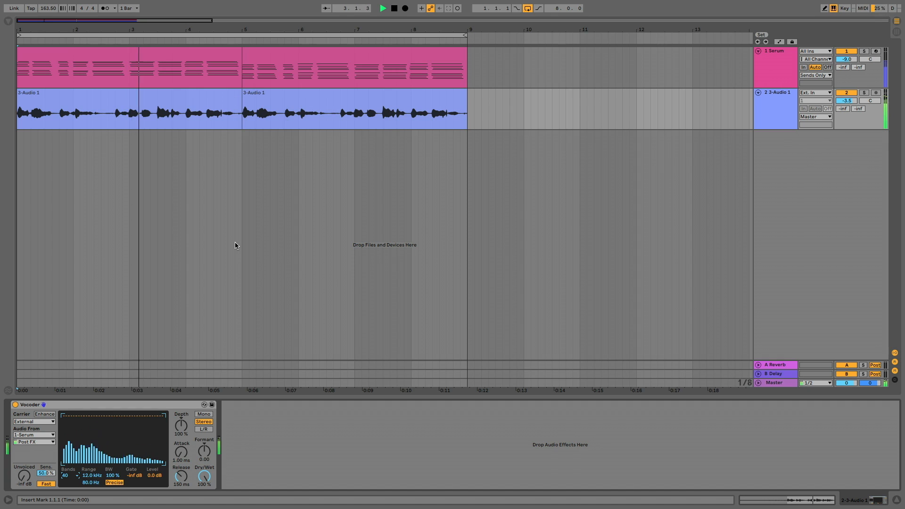
pyautogui.press('space')
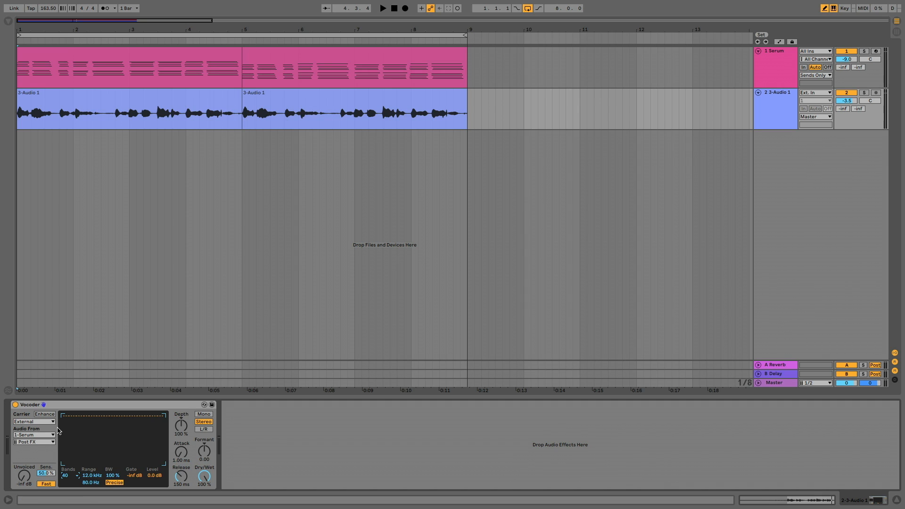
# Play the vocal while setting the Vocoder's Unvoiced level to -6.7 dB and sweeping its Formant.
pyautogui.press('space')
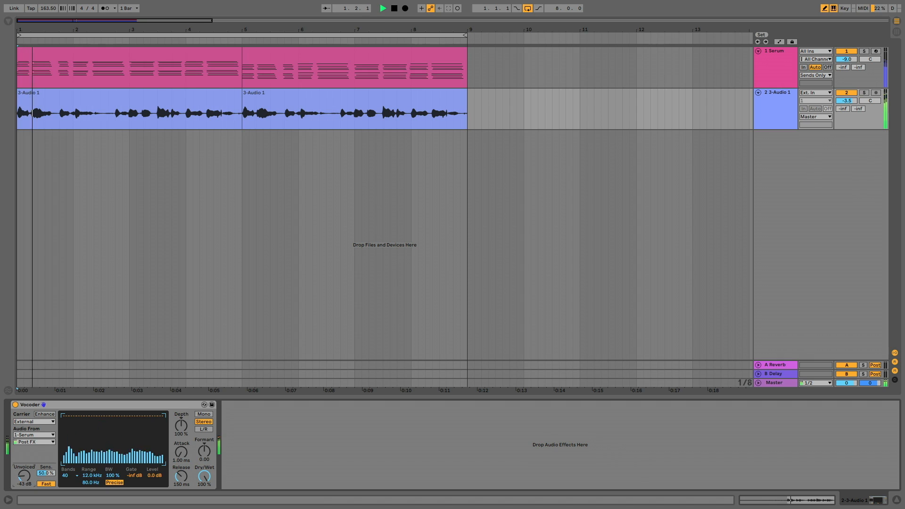
pyautogui.moveTo(25, 480); pyautogui.dragTo(25, 457)
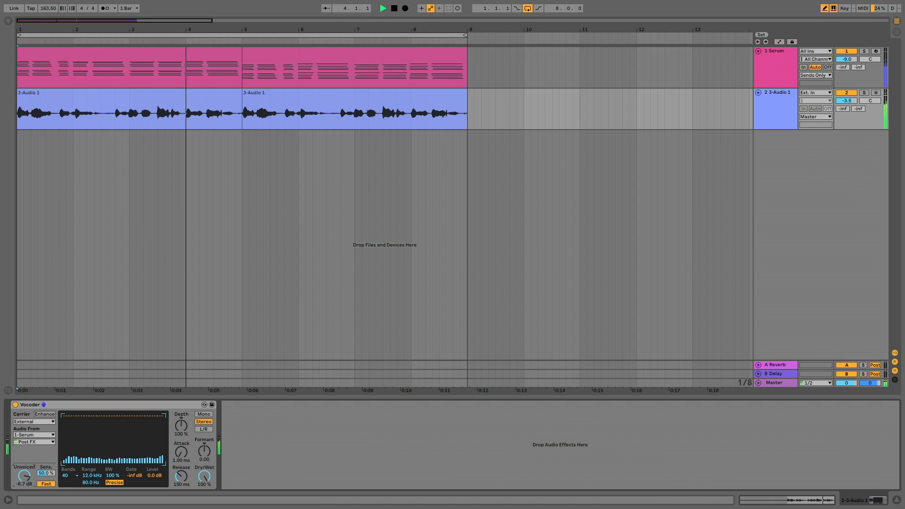
pyautogui.press('space')
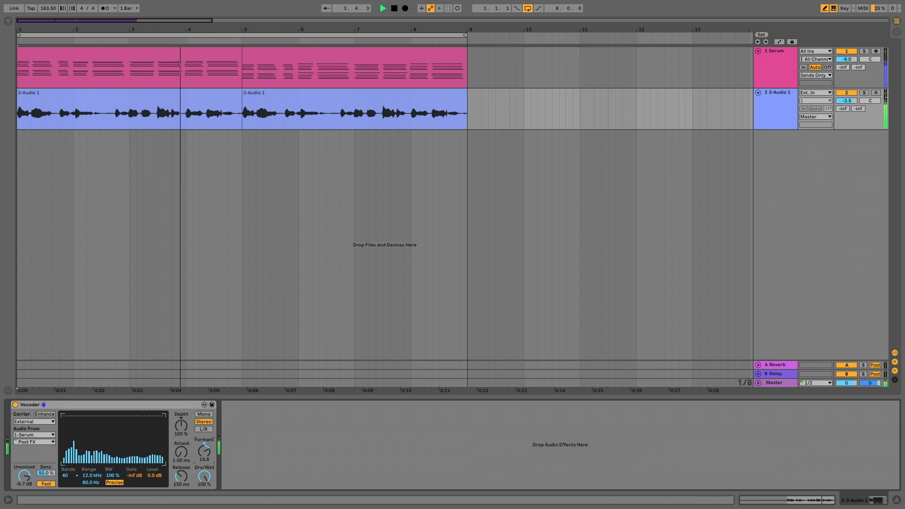
pyautogui.moveTo(204, 450); pyautogui.dragTo(204, 471)
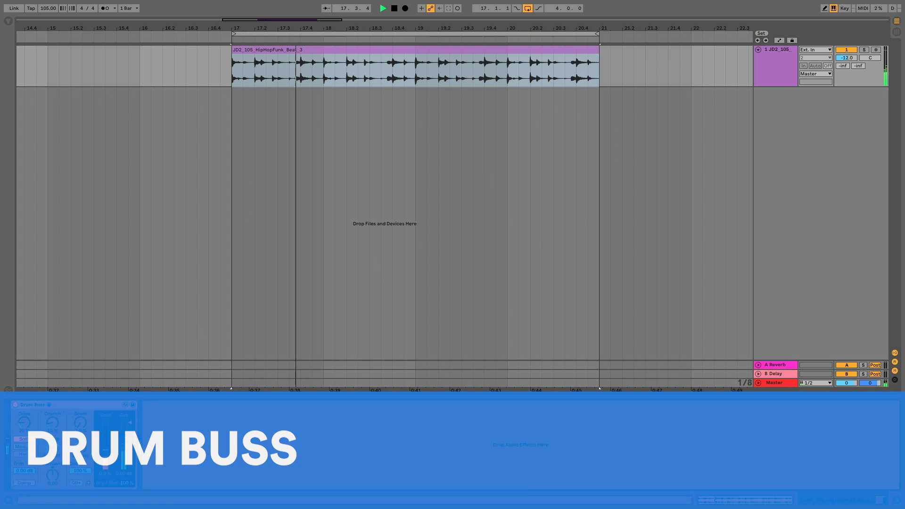
# Adjust Drum Buss on the playing beat: Crunch 0 %, Damp 17.3 kHz, Transients -0.02 and Boom 72 %.
pyautogui.moveTo(53, 423); pyautogui.dragTo(52, 508)
pyautogui.moveTo(52, 447); pyautogui.dragTo(24, 356)
pyautogui.moveTo(53, 475)
pyautogui.mouseDown()
pyautogui.moveTo(52, 508)
pyautogui.moveTo(52, 414)
pyautogui.moveTo(53, 462)
pyautogui.mouseUp()
pyautogui.moveTo(80, 422); pyautogui.dragTo(80, 355)
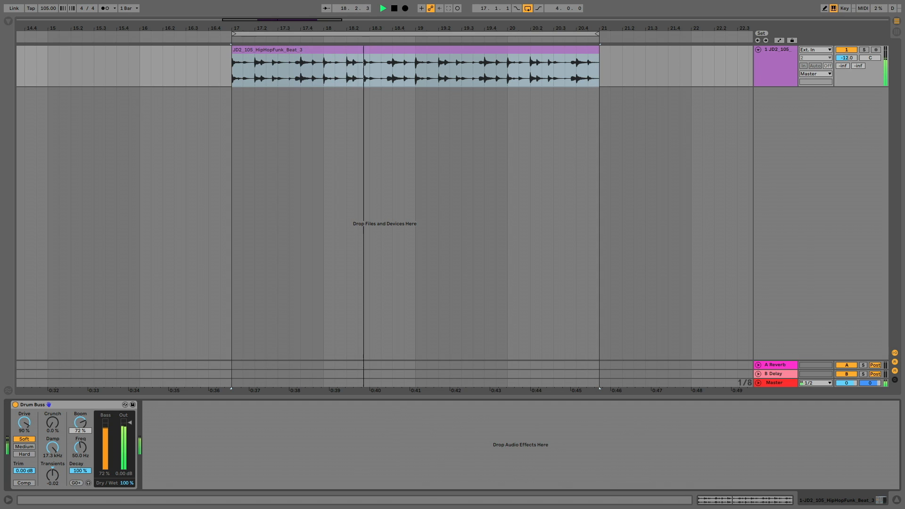
# Set Drum Buss's Boom frequency to 37.3 Hz, Boom to 96 %, Crunch to 40 % and Transients to -0.86, and stop playback.
pyautogui.moveTo(79, 448)
pyautogui.mouseDown()
pyautogui.moveTo(79, 456)
pyautogui.moveTo(79, 395)
pyautogui.moveTo(80, 466)
pyautogui.mouseUp()
pyautogui.moveTo(80, 423); pyautogui.dragTo(53, 404)
pyautogui.moveTo(52, 475); pyautogui.dragTo(52, 495)
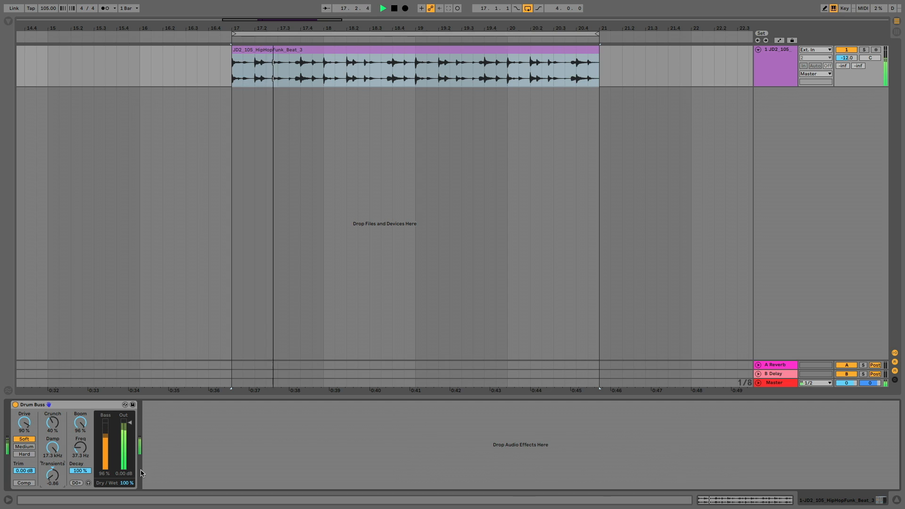
pyautogui.press('space')
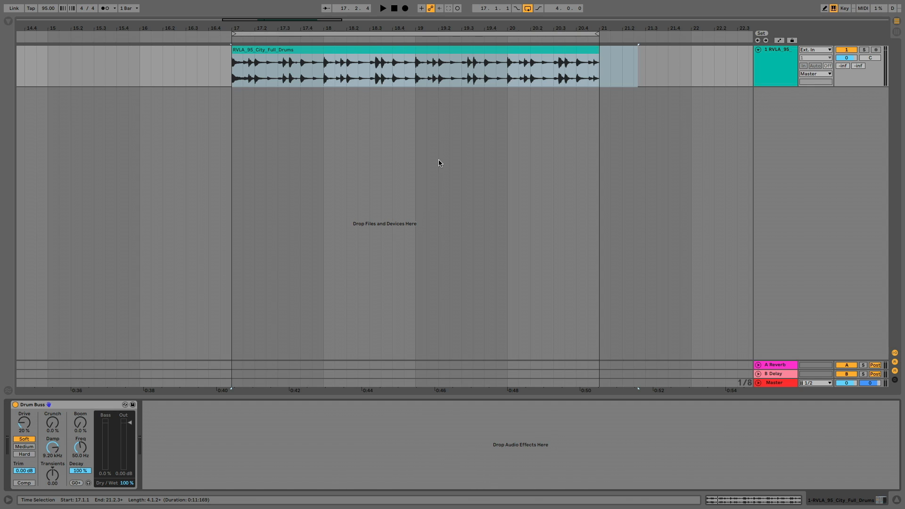
# Play the RVLA drum loop, set Drum Buss's Boom to 63 %, and adjust the Boom Decay.
pyautogui.press('space')
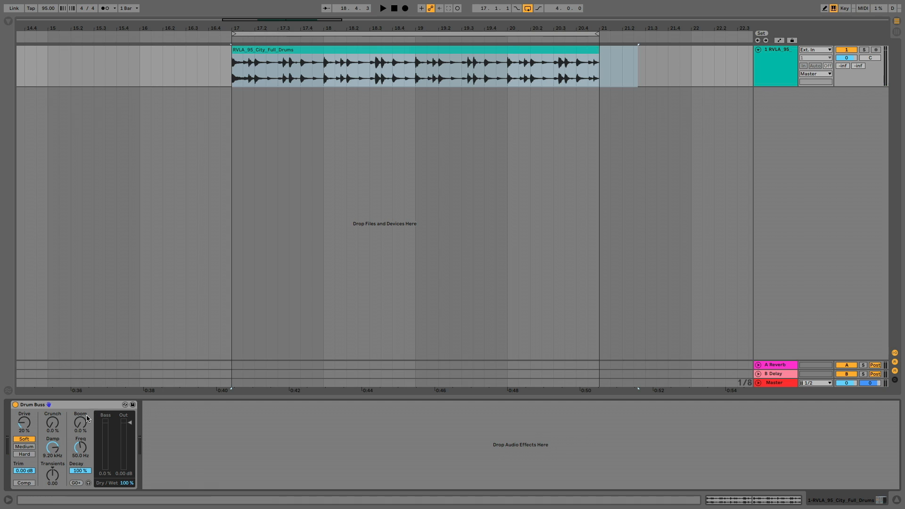
pyautogui.press('space')
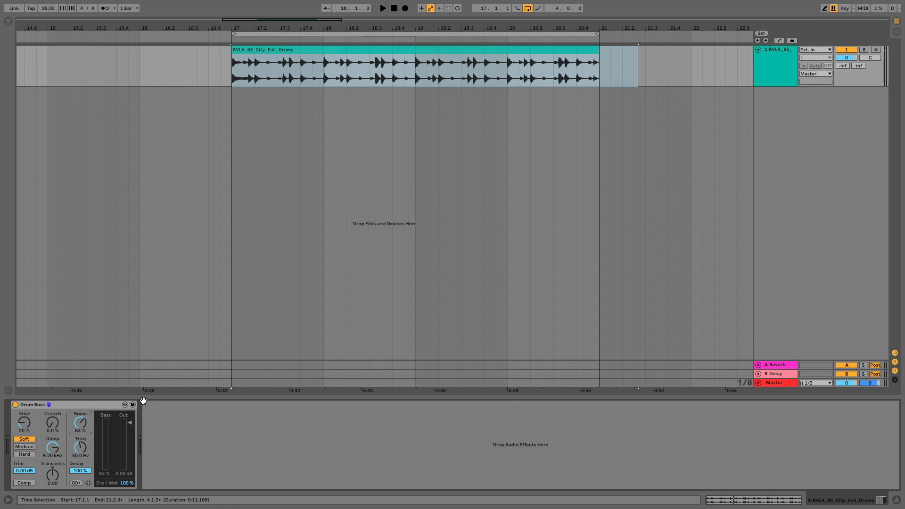
pyautogui.press('space')
pyautogui.moveTo(83, 470)
pyautogui.mouseDown()
pyautogui.moveTo(84, 508)
pyautogui.moveTo(84, 461)
pyautogui.mouseUp()
# Tune Drum Buss's Boom frequency to 52.0 Hz, audition the isolated Boom signal, and raise the frequency further.
pyautogui.press('space')
pyautogui.moveTo(80, 447)
pyautogui.mouseDown()
pyautogui.moveTo(80, 456)
pyautogui.moveTo(80, 437)
pyautogui.moveTo(81, 443)
pyautogui.mouseUp()
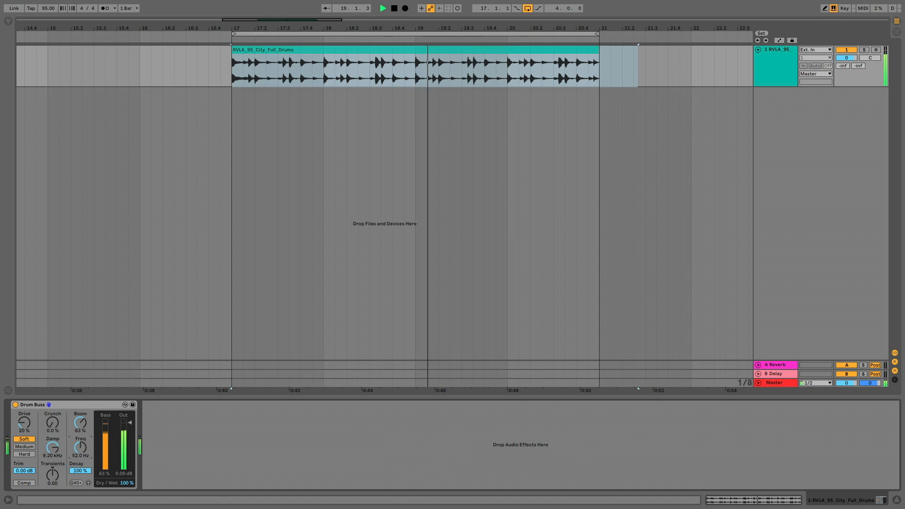
pyautogui.press('space')
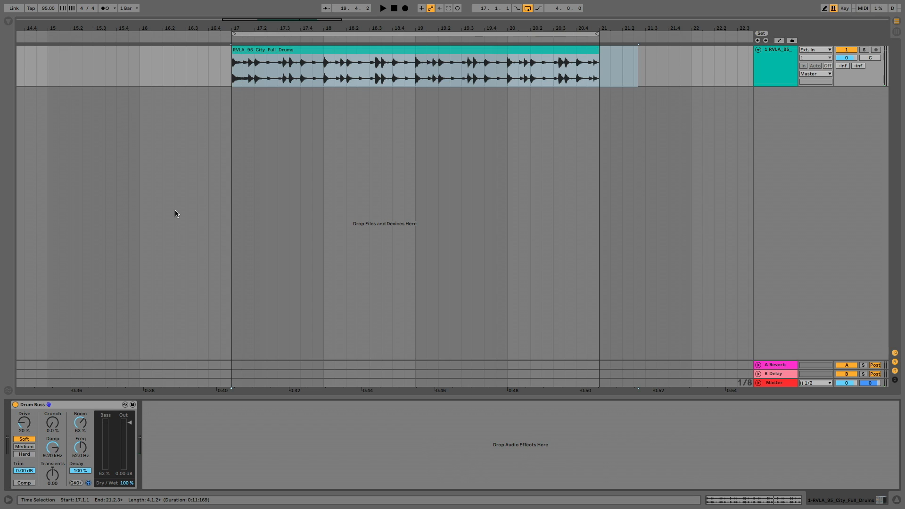
pyautogui.press('space')
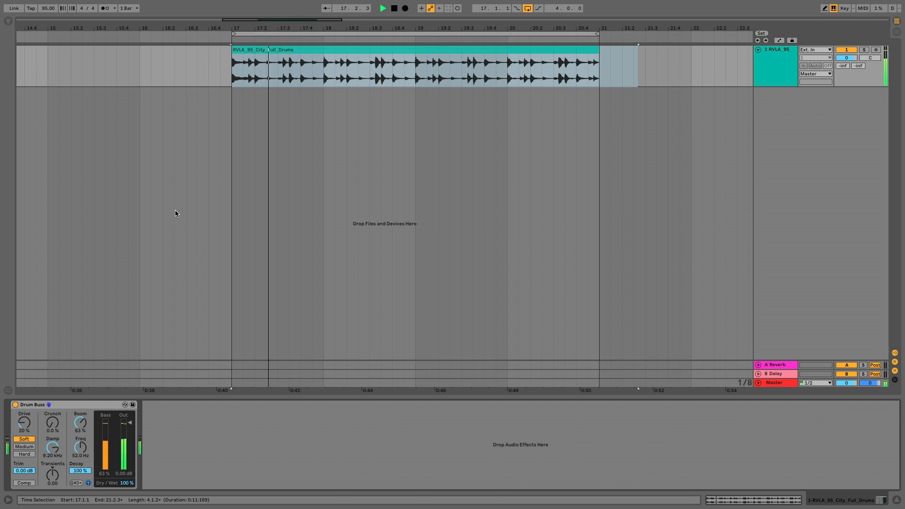
pyautogui.moveTo(80, 447); pyautogui.dragTo(80, 405)
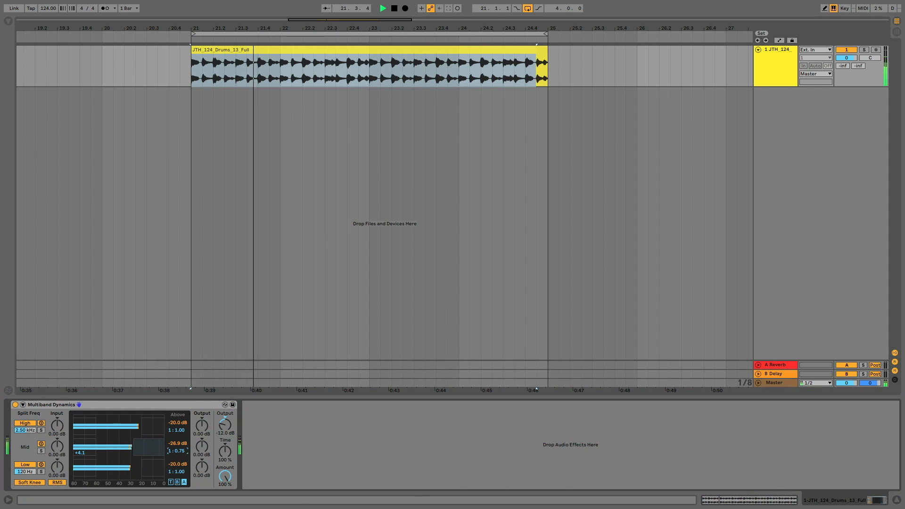
# Show Multiband Dynamics' Below parameters and set the mid band's threshold to -27.5 dB and ratio to 1 : 0.25.
pyautogui.click(178, 481)
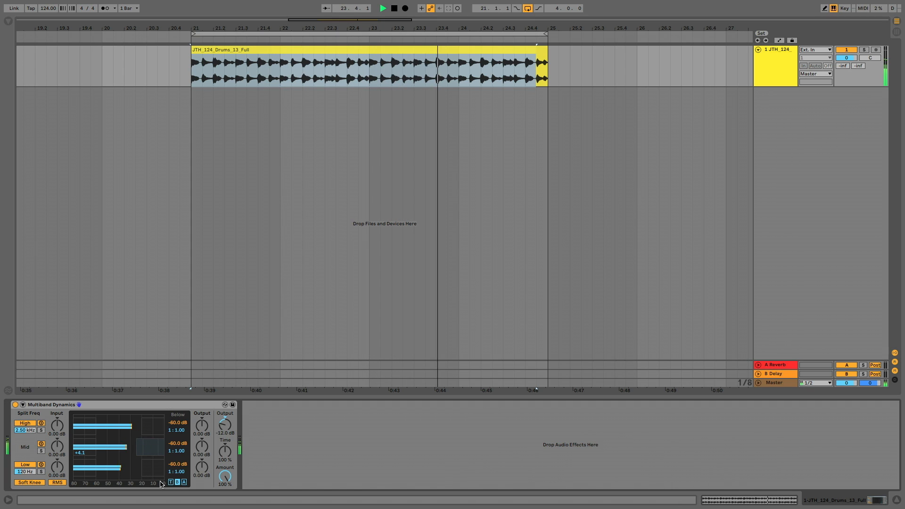
pyautogui.moveTo(177, 444)
pyautogui.mouseDown()
pyautogui.moveTo(177, 421)
pyautogui.moveTo(177, 450)
pyautogui.moveTo(177, 435)
pyautogui.mouseUp()
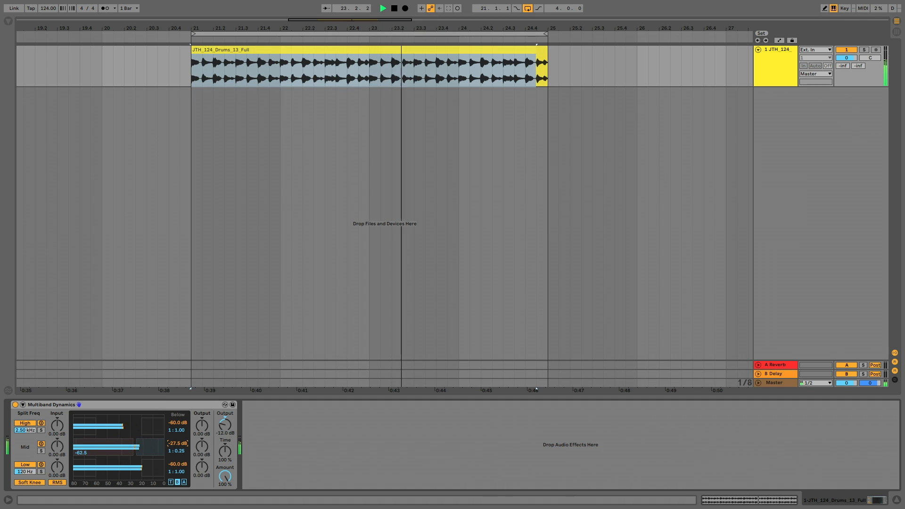
# Audition the mid band in solo, and try the high band's output at -3.90 dB before resetting it to 0 dB.
pyautogui.click(40, 453)
pyautogui.click(40, 452)
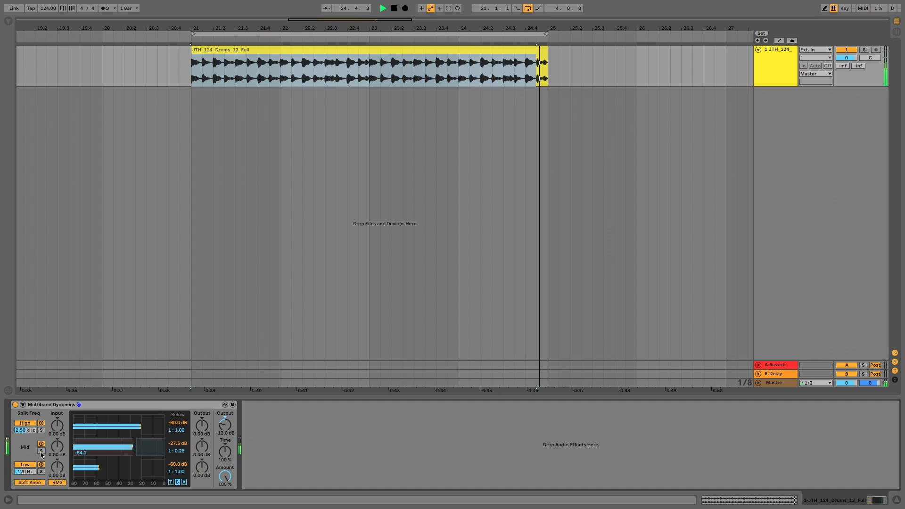
pyautogui.moveTo(202, 425); pyautogui.dragTo(202, 432)
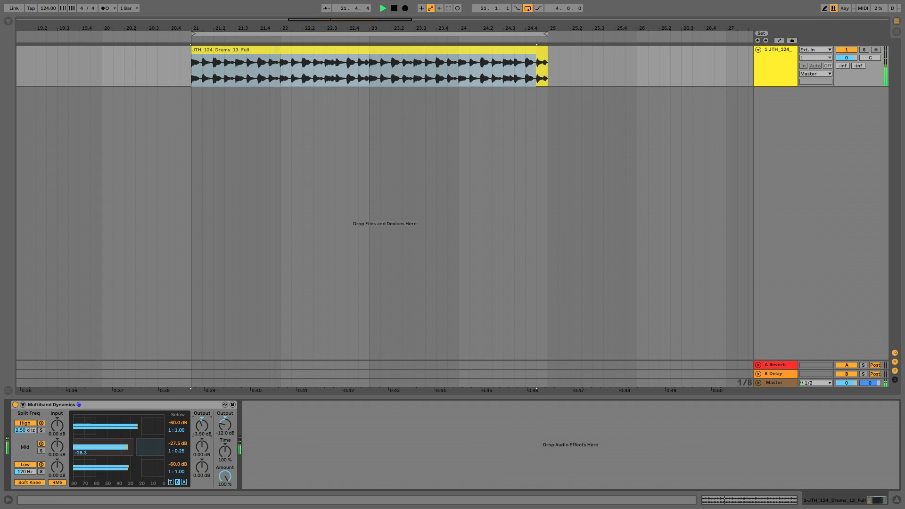
pyautogui.doubleClick(201, 425)
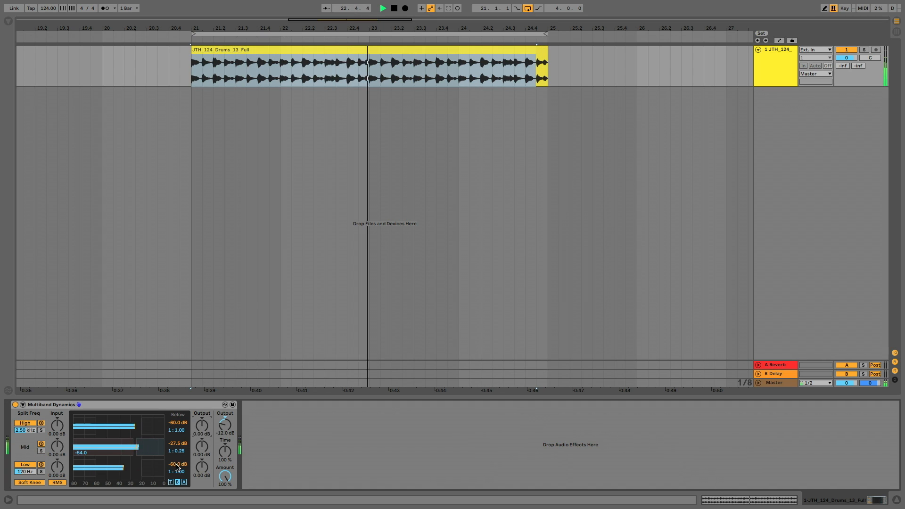
# Set the low band's Below threshold to -30.0 dB and ratio to 1 : Inf, and adjust its Above threshold and ratio.
pyautogui.moveTo(178, 464); pyautogui.dragTo(178, 429)
pyautogui.moveTo(178, 465); pyautogui.dragTo(177, 461)
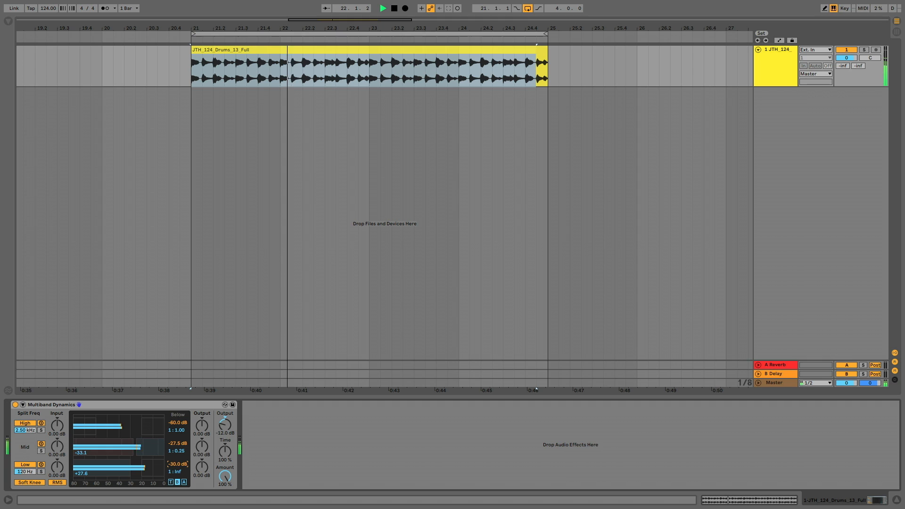
pyautogui.click(184, 482)
pyautogui.moveTo(178, 464); pyautogui.dragTo(179, 471)
pyautogui.moveTo(178, 471); pyautogui.dragTo(178, 452)
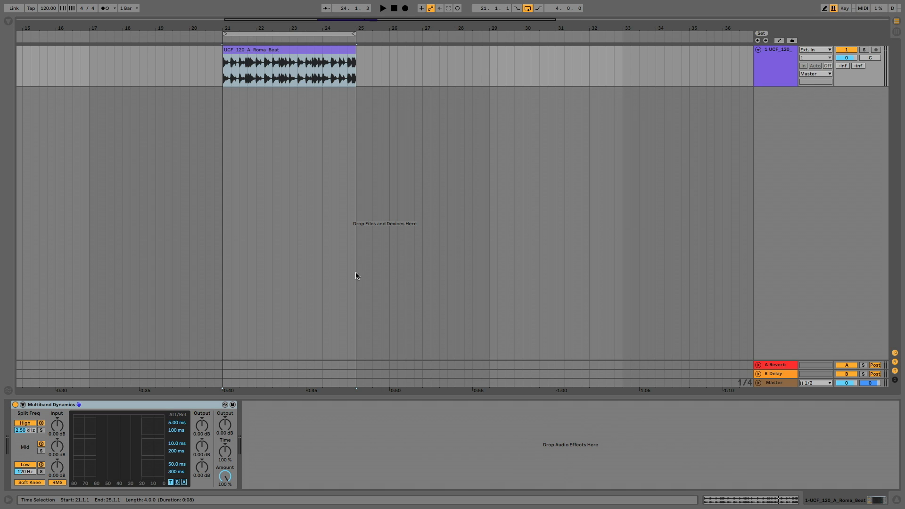
# Show the Info View and audition the drum loop through Multiband Dynamics with all bands active.
pyautogui.click(9, 500)
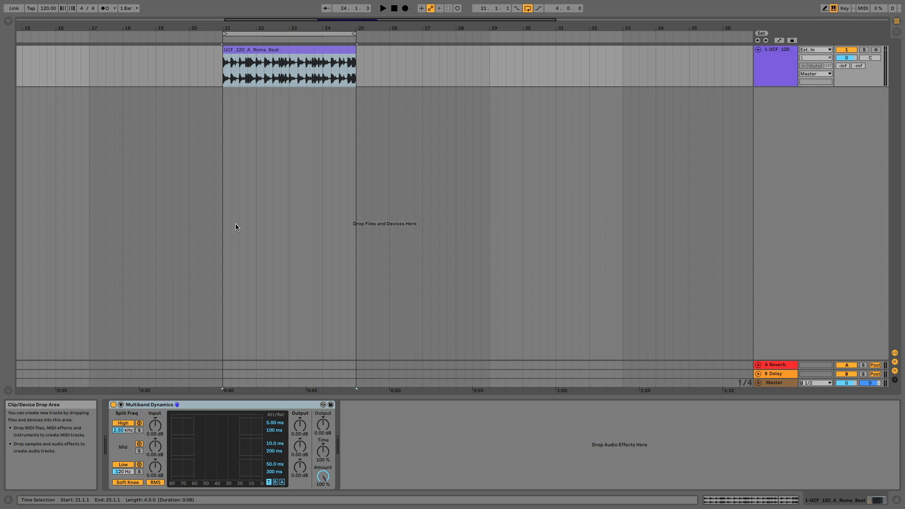
pyautogui.press('space')
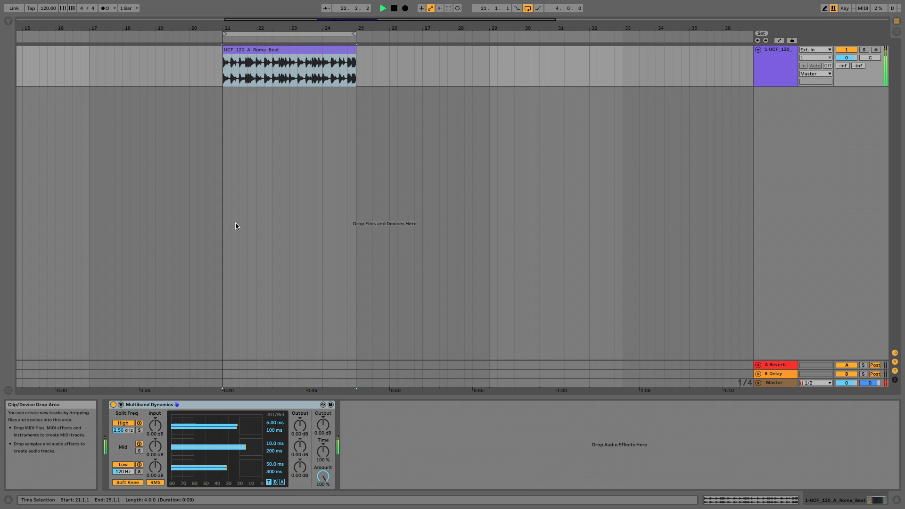
pyautogui.press('space')
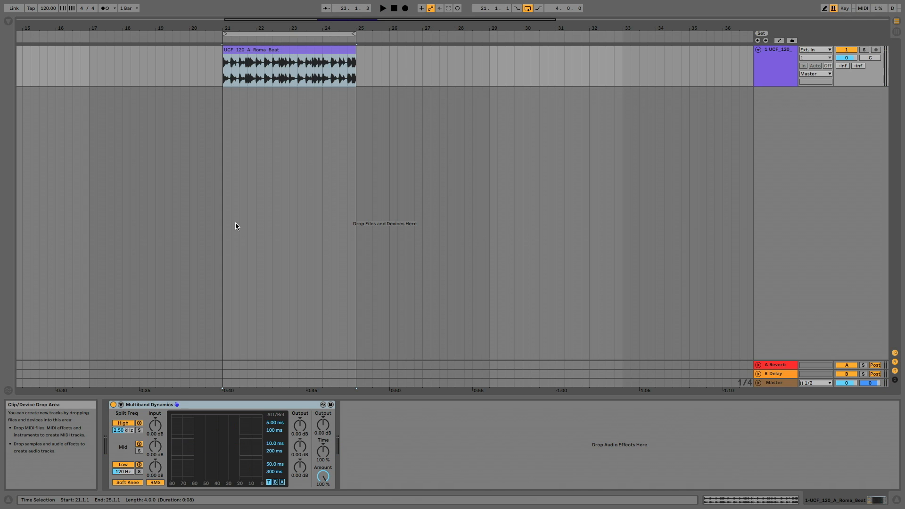
# Solo the low band of Multiband Dynamics and audition it on its own.
pyautogui.click(139, 472)
pyautogui.press('space')
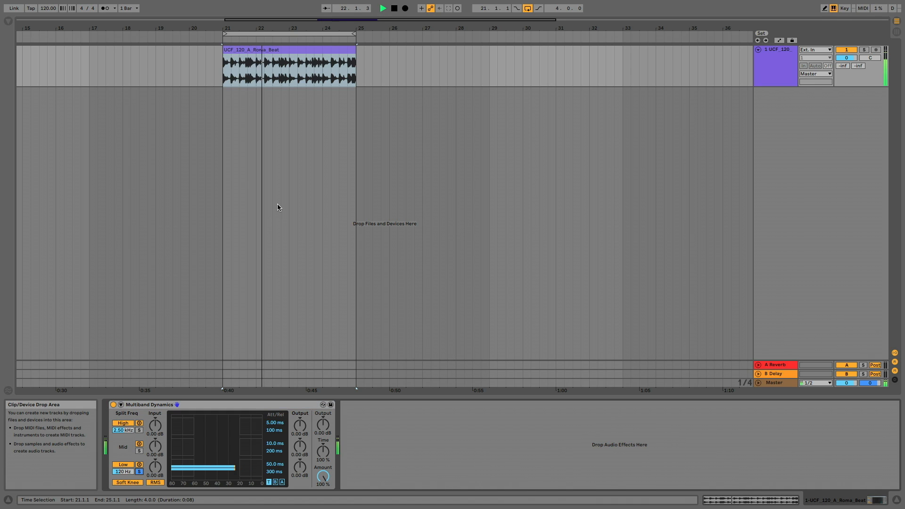
pyautogui.press('space')
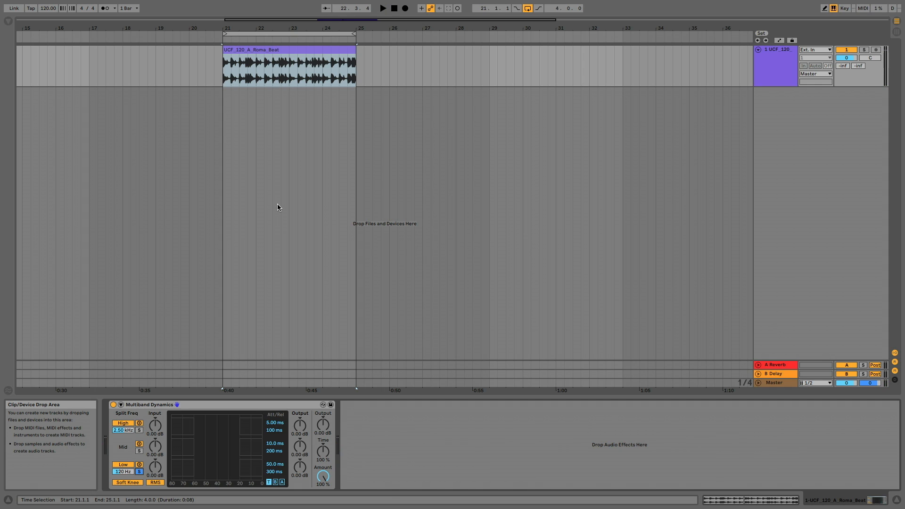
# Show Multiband Dynamics' Below parameters and set the low band's threshold to -31.9 dB during playback.
pyautogui.click(275, 482)
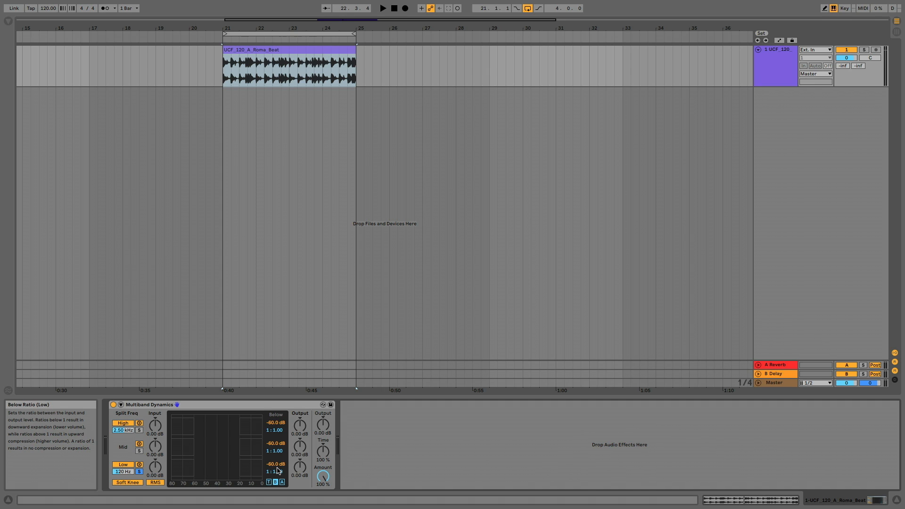
pyautogui.press('space')
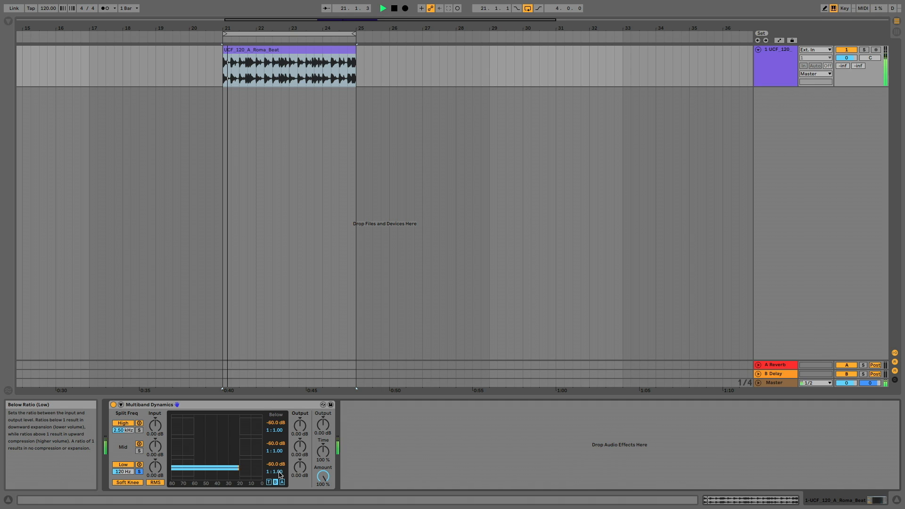
pyautogui.moveTo(275, 465); pyautogui.dragTo(274, 439)
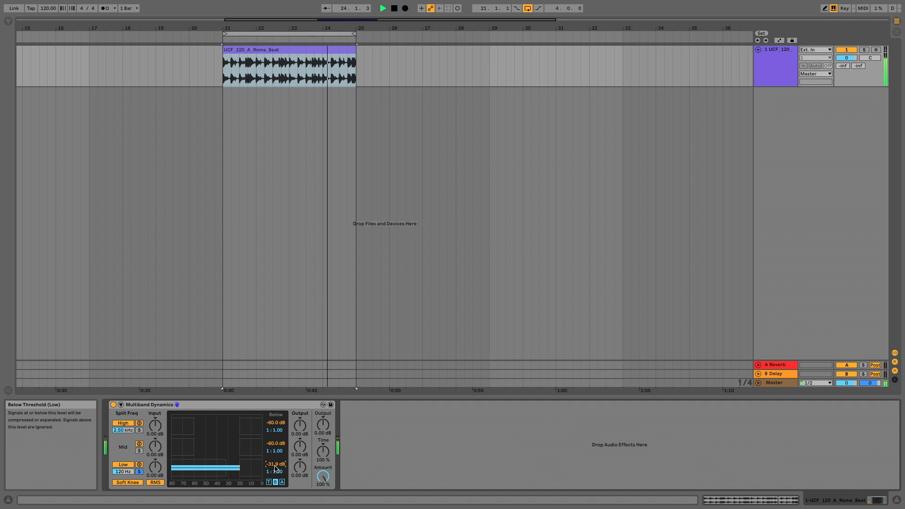
pyautogui.press('space')
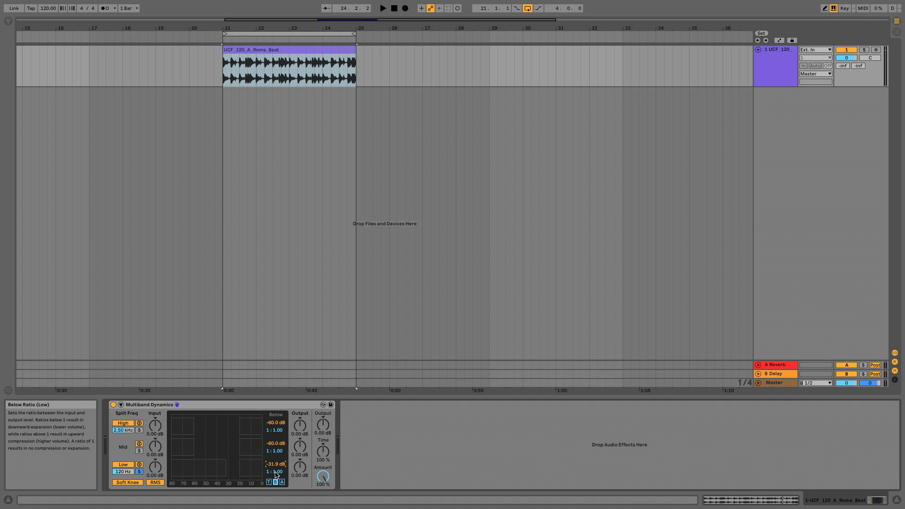
# Try different Below ratios on the low band during playback, including 1 : 1.78 and 1 : 0.43, and settle on 1 : 0.25.
pyautogui.press('space')
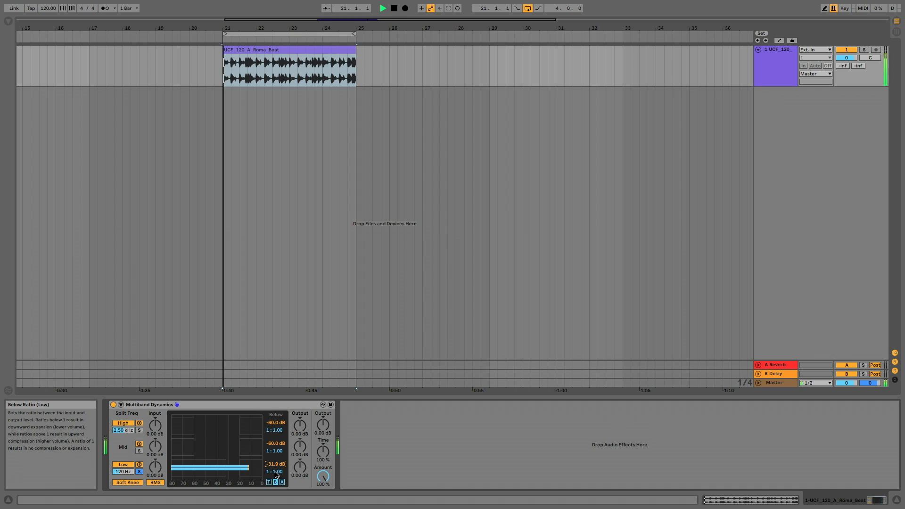
pyautogui.moveTo(275, 473); pyautogui.dragTo(275, 507)
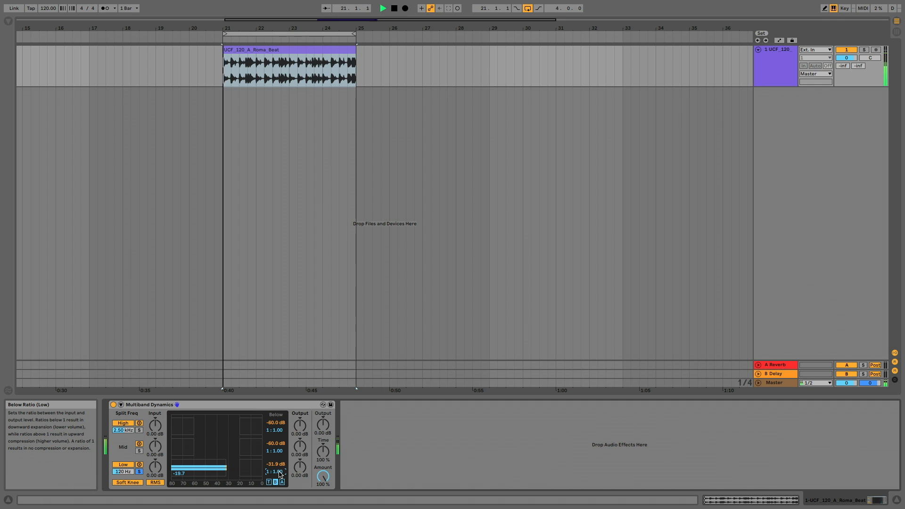
pyautogui.doubleClick(279, 473)
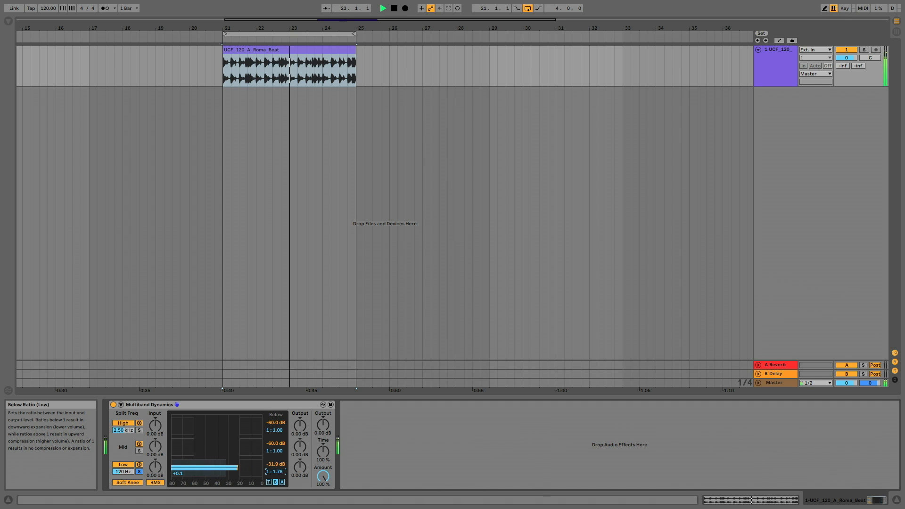
pyautogui.moveTo(275, 471); pyautogui.dragTo(275, 424)
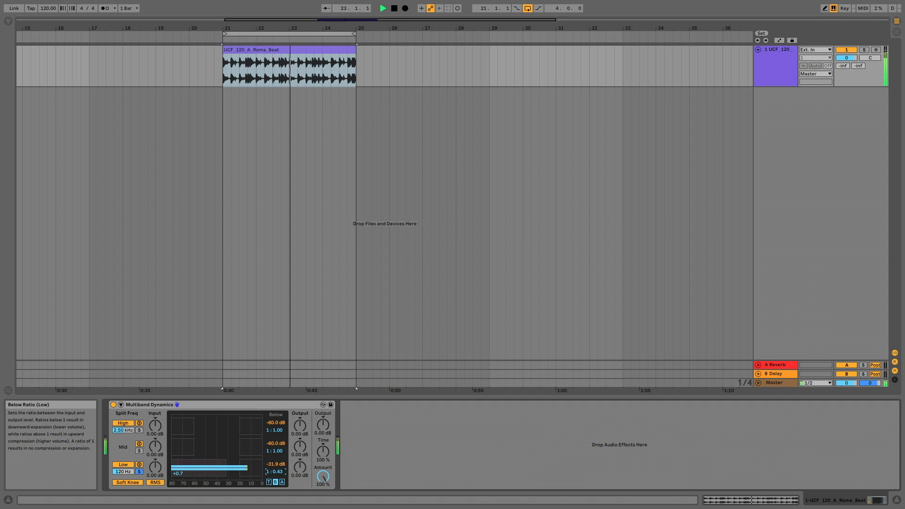
pyautogui.moveTo(279, 474); pyautogui.dragTo(279, 504)
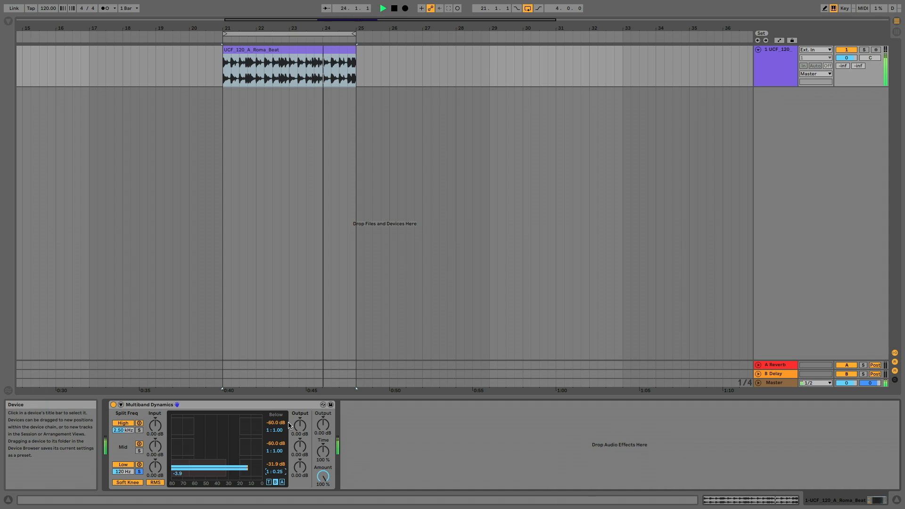
pyautogui.press('space')
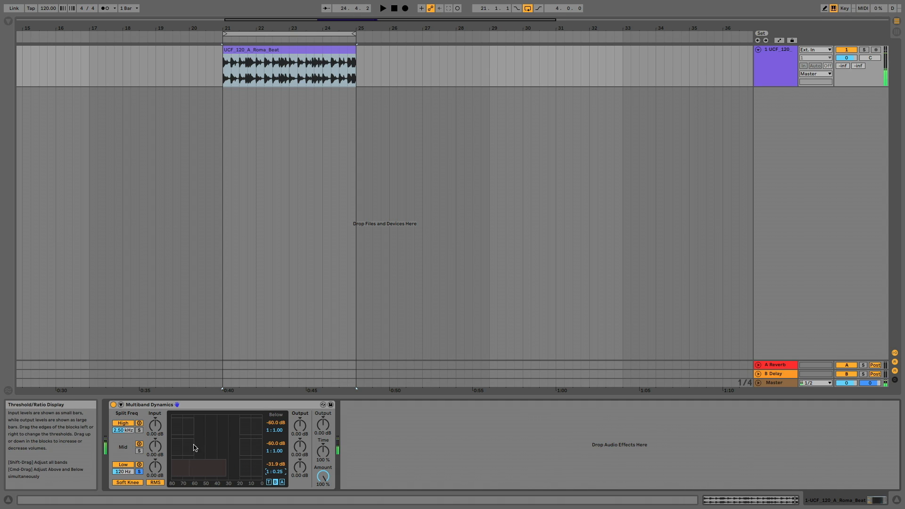
# Unsolo the low band and compare the full drum loop with Multiband Dynamics switched off and back on.
pyautogui.click(139, 471)
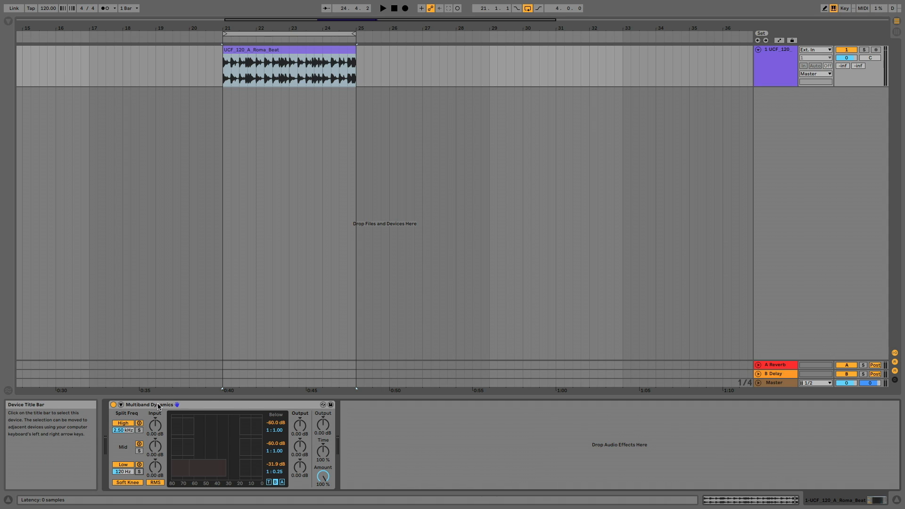
pyautogui.click(113, 405)
pyautogui.press('space')
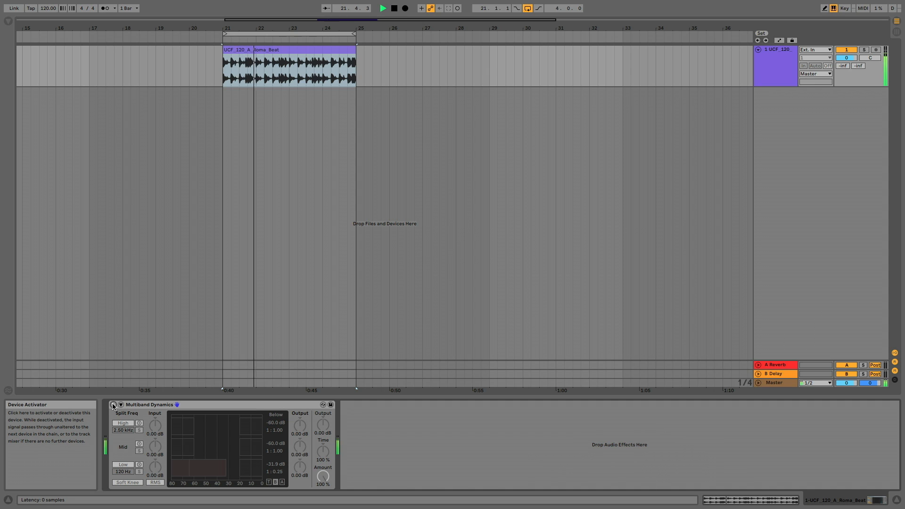
pyautogui.click(113, 405)
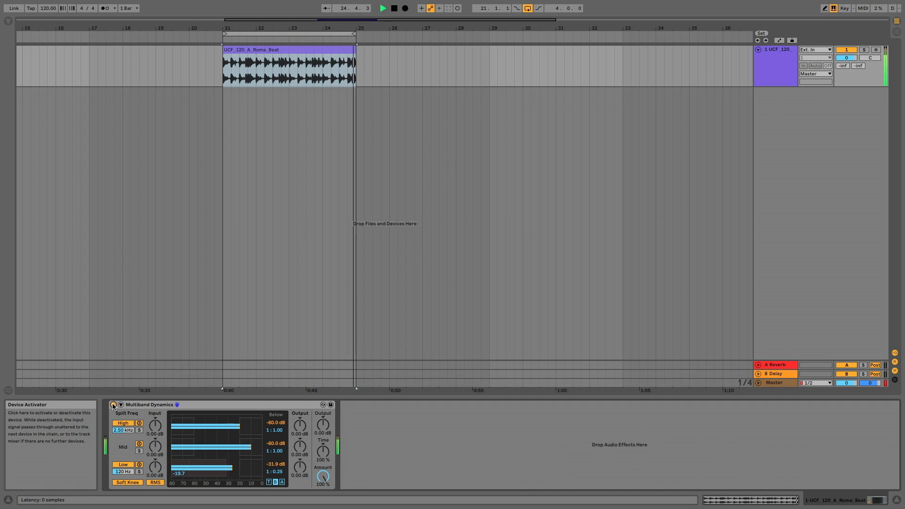
pyautogui.press('space')
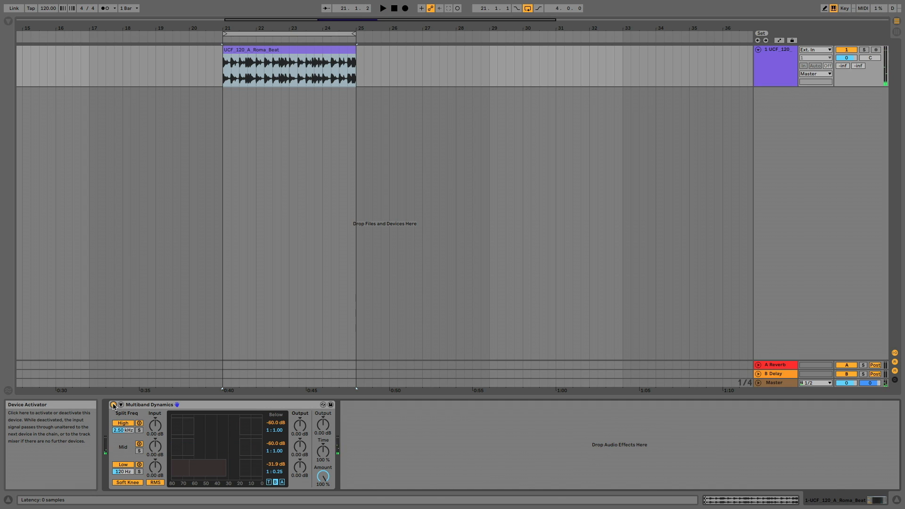